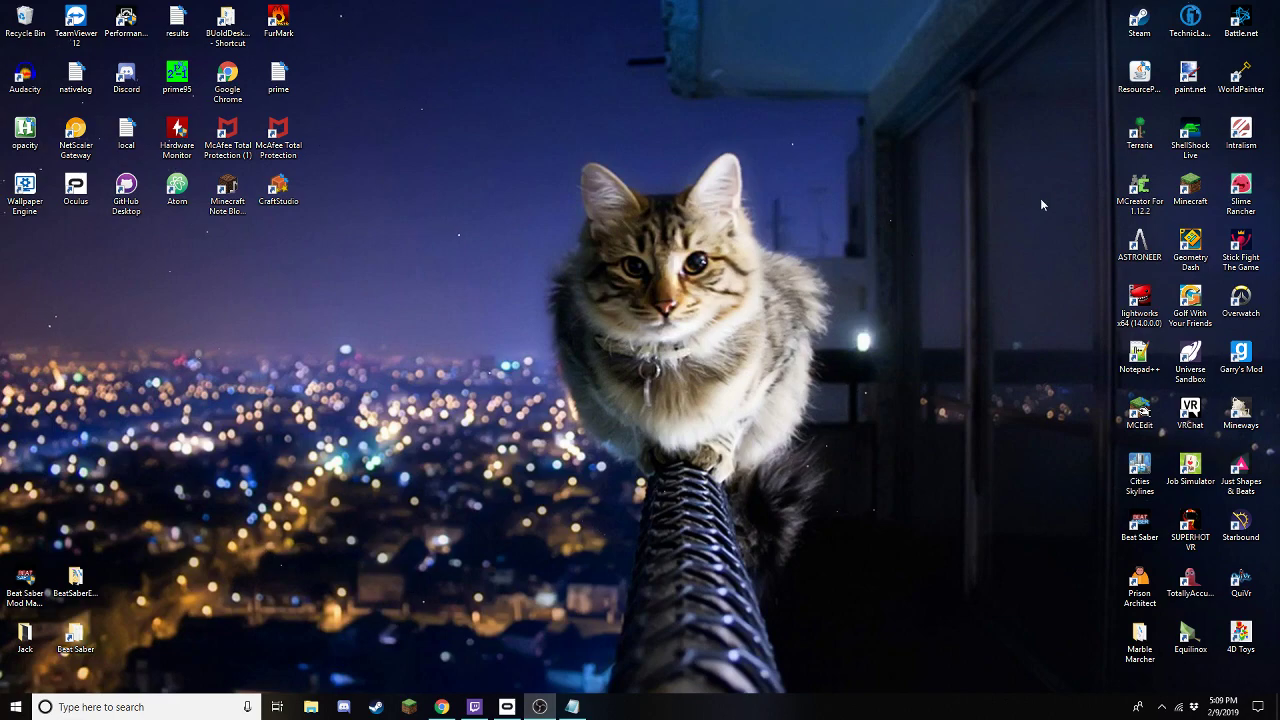
Open Beat Saber's local game files from its properties in the Steam library and enter the CustomSongs folder.
double_click(1139, 20)
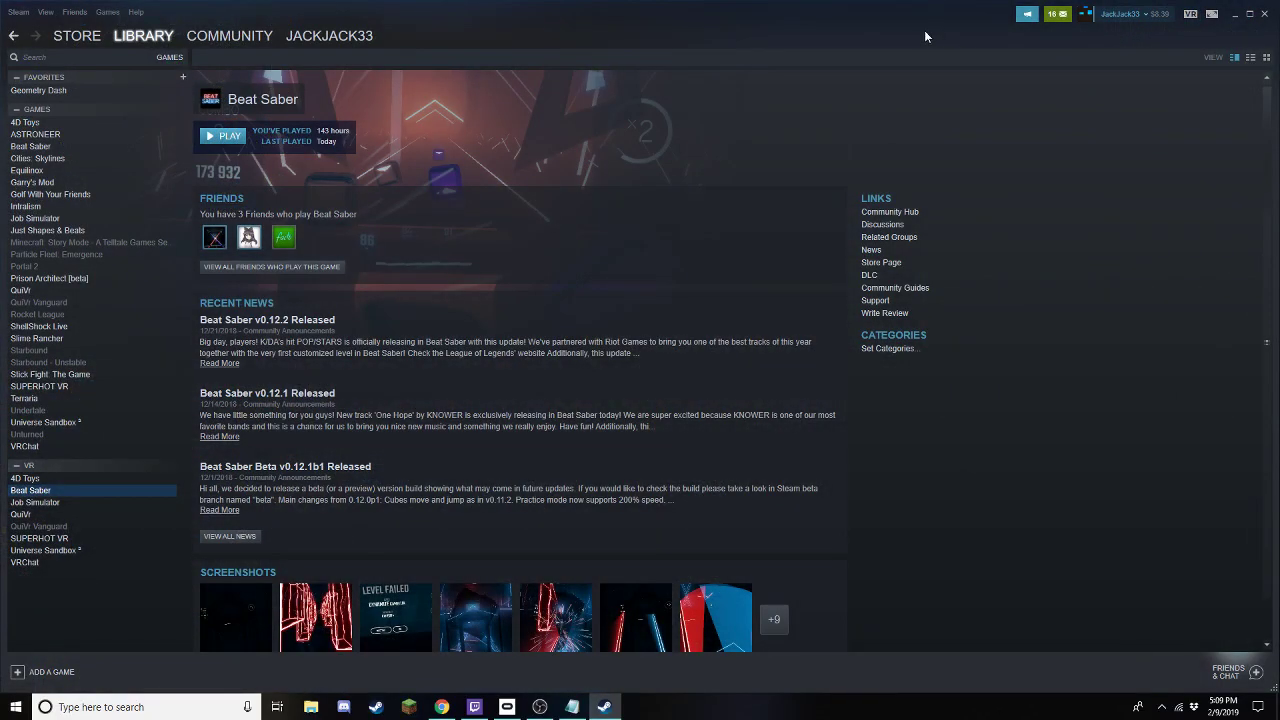
right_click(87, 488)
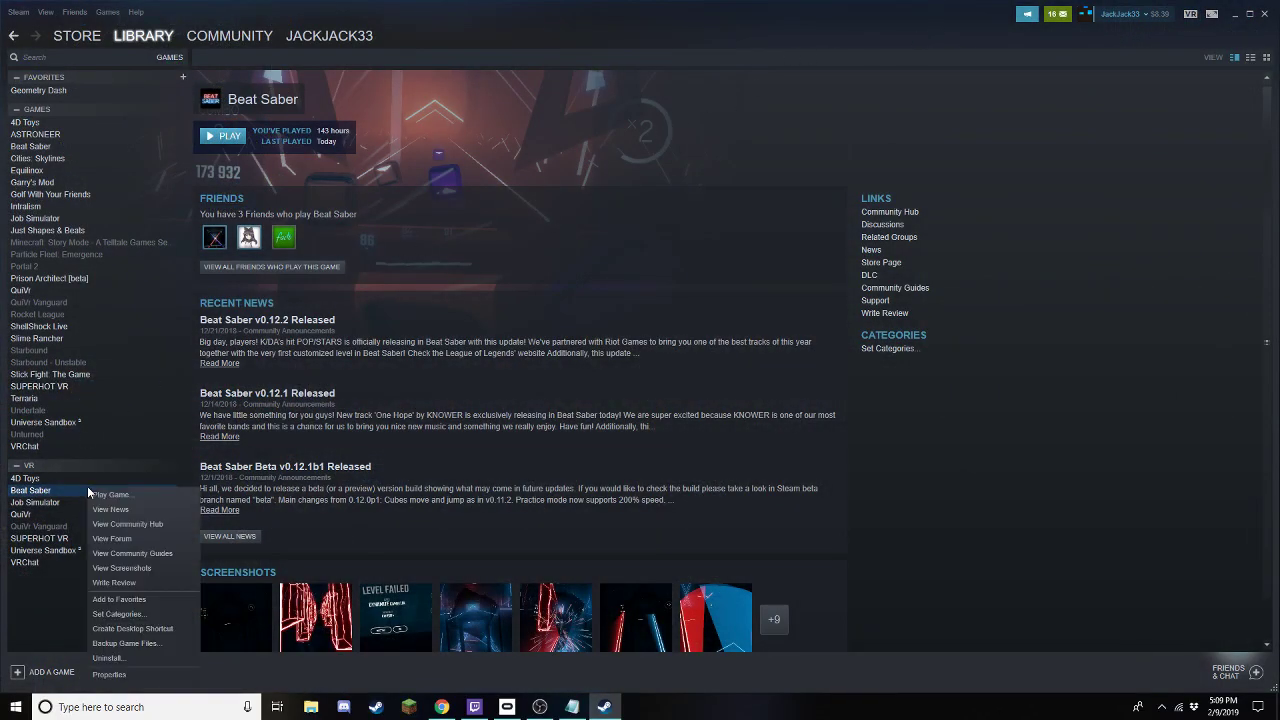
click(108, 675)
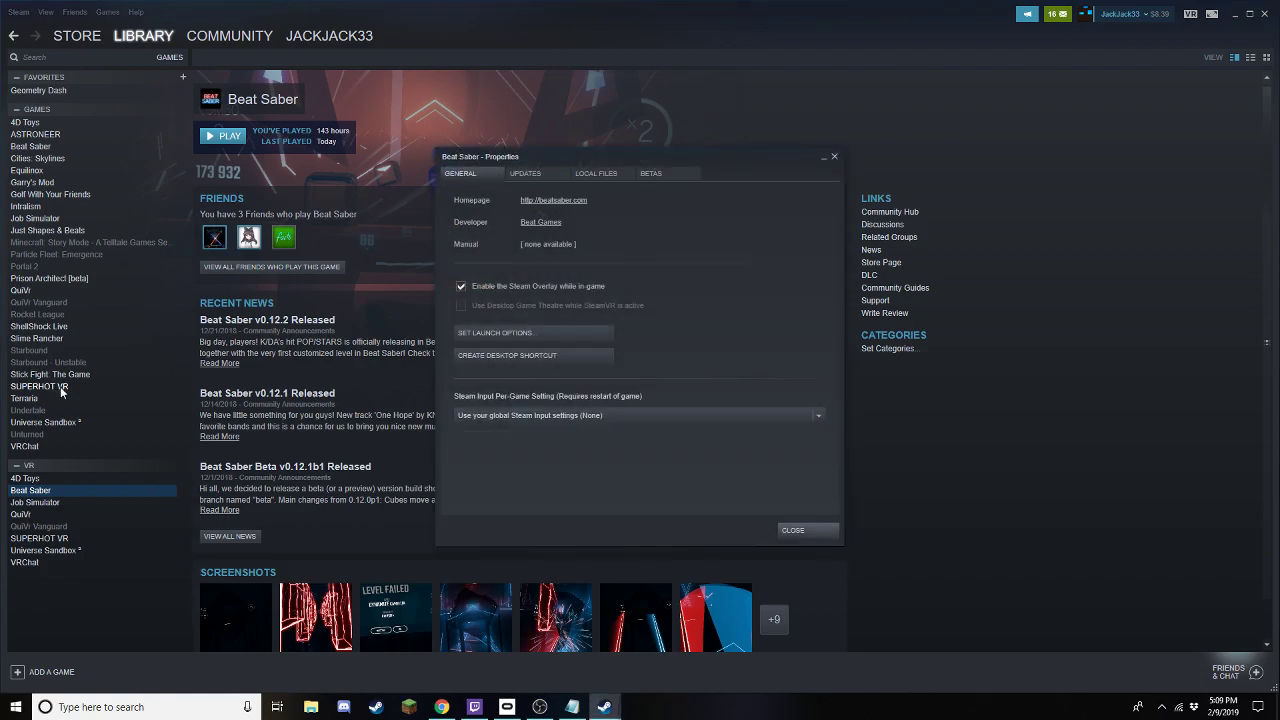
click(616, 173)
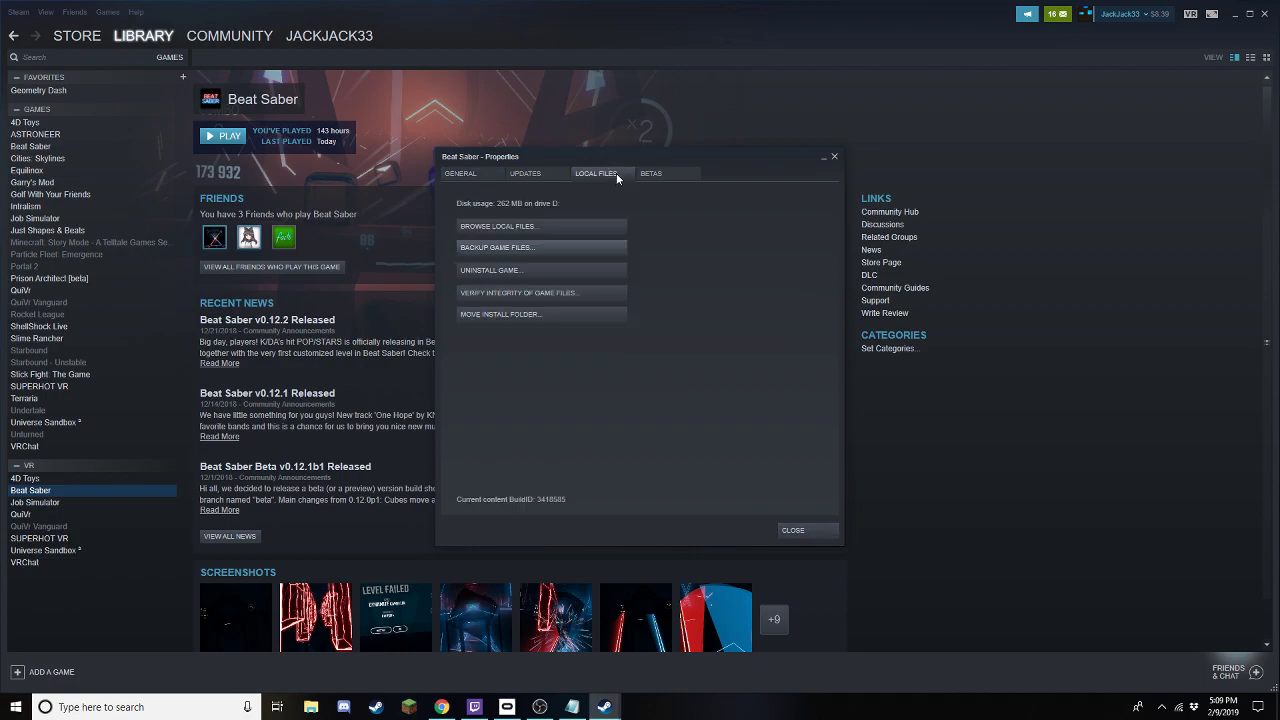
click(516, 228)
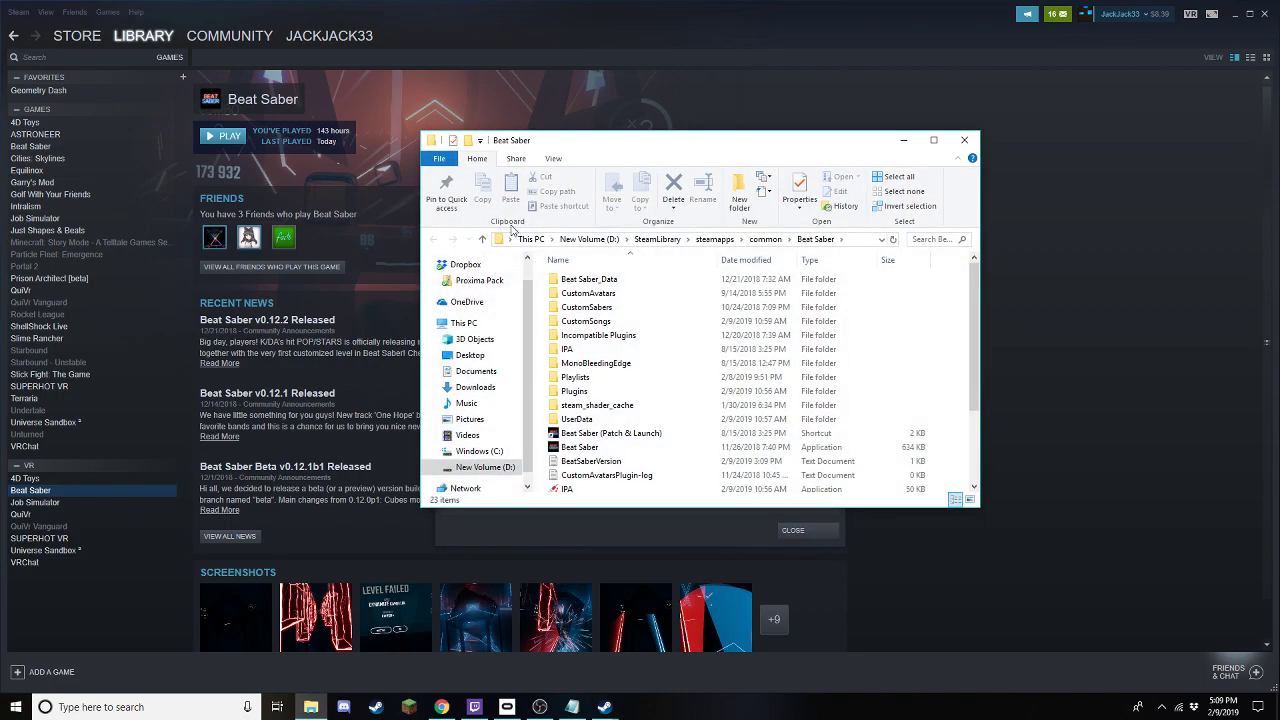
double_click(603, 321)
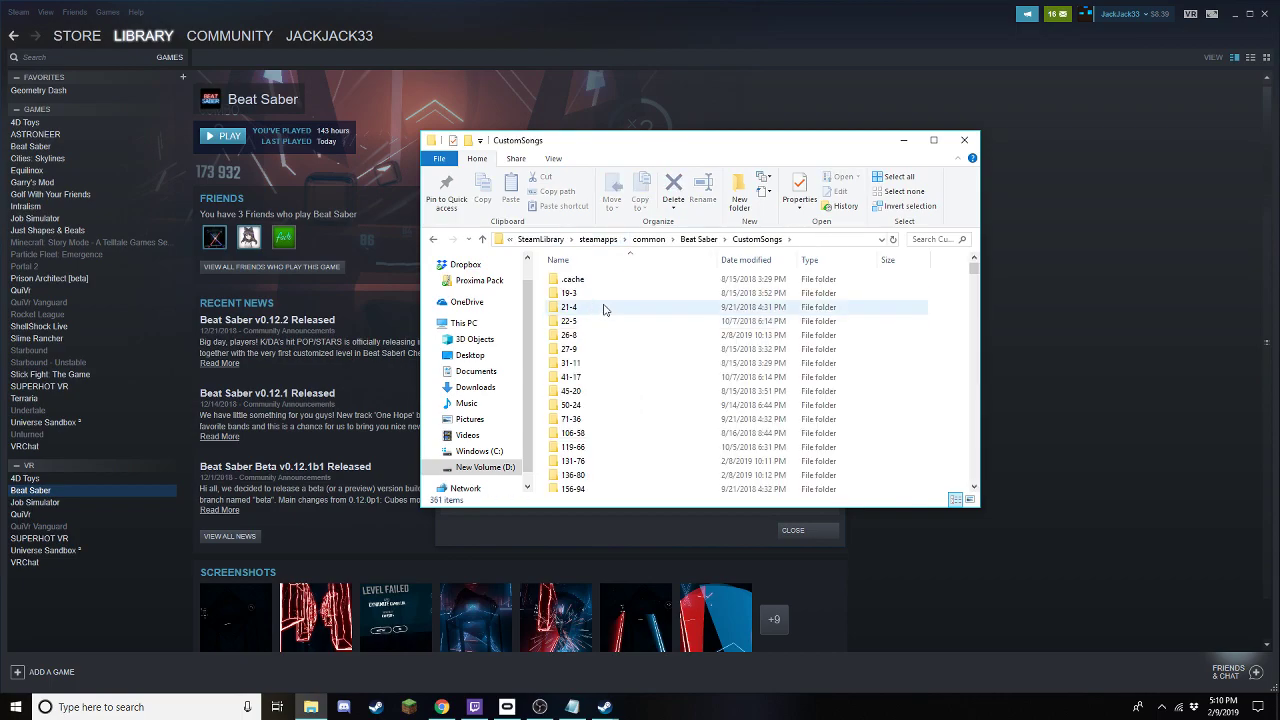
Look through the list of song folders in CustomSongs.
scroll(654, 403, down, 20)
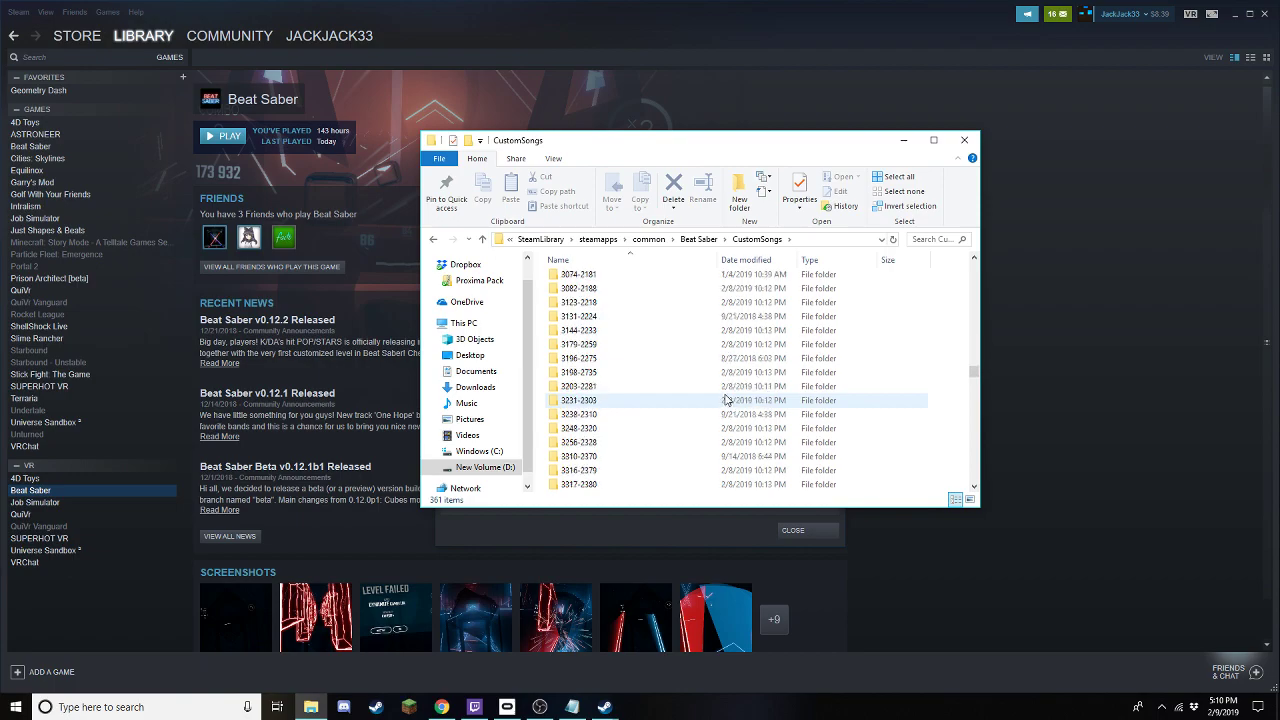
scroll(730, 398, down, 20)
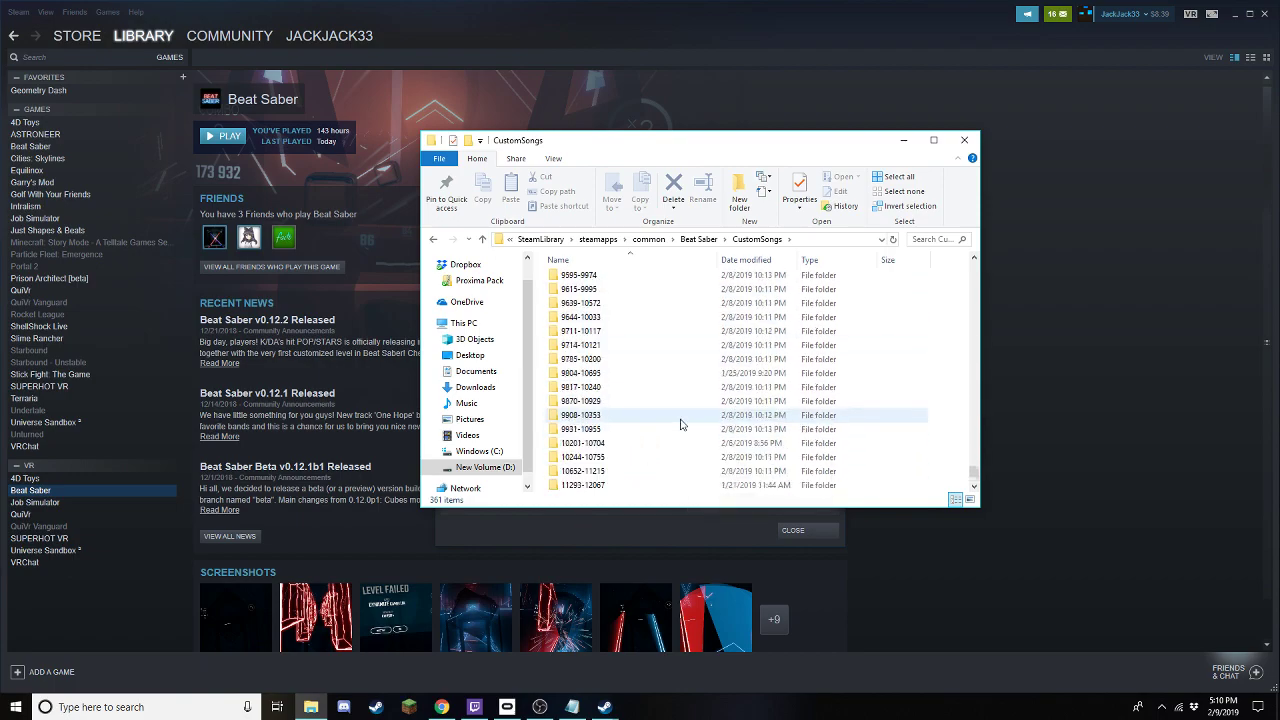
scroll(685, 430, down, 2)
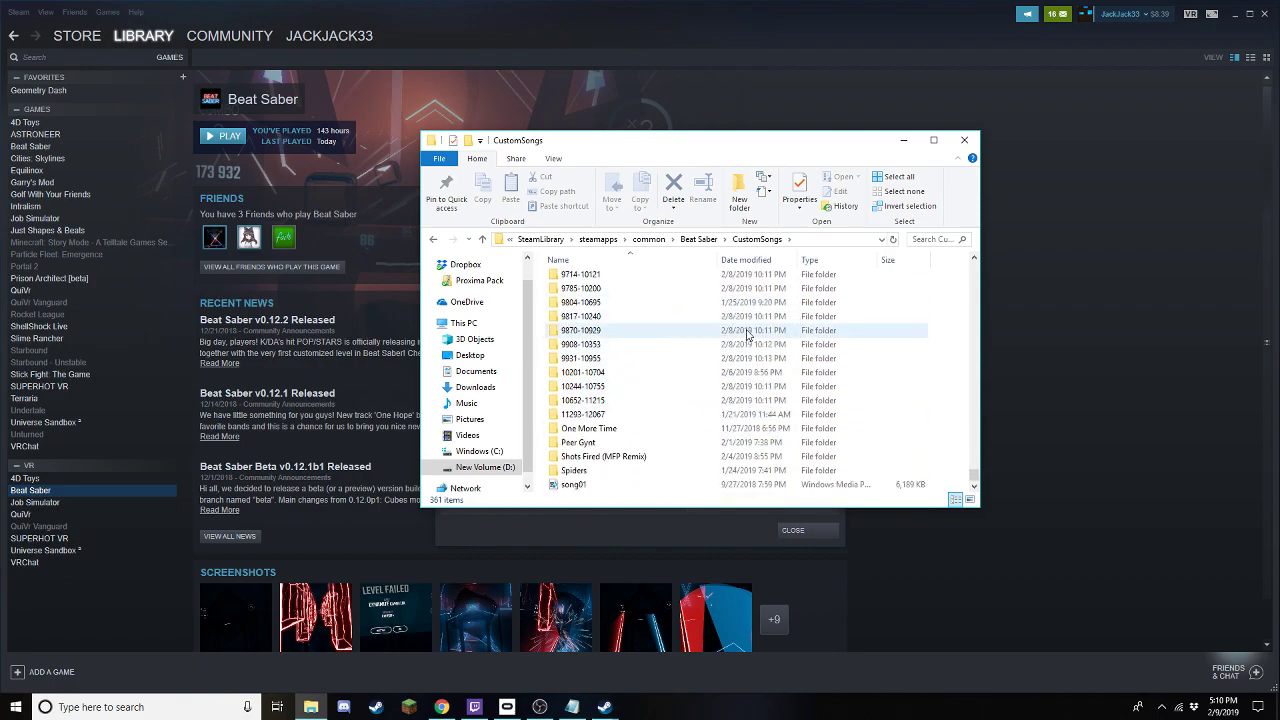
scroll(630, 440, up, 2)
scroll(680, 407, up, 20)
scroll(680, 407, up, 20)
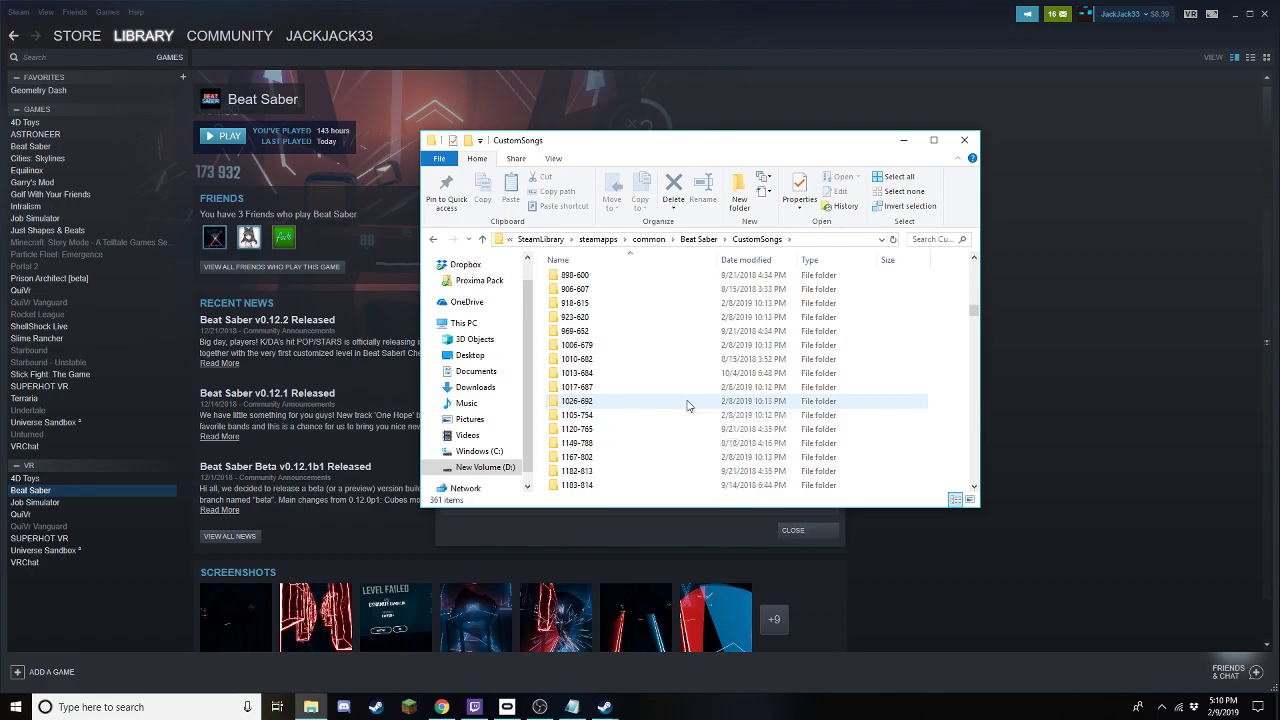
scroll(687, 405, up, 5)
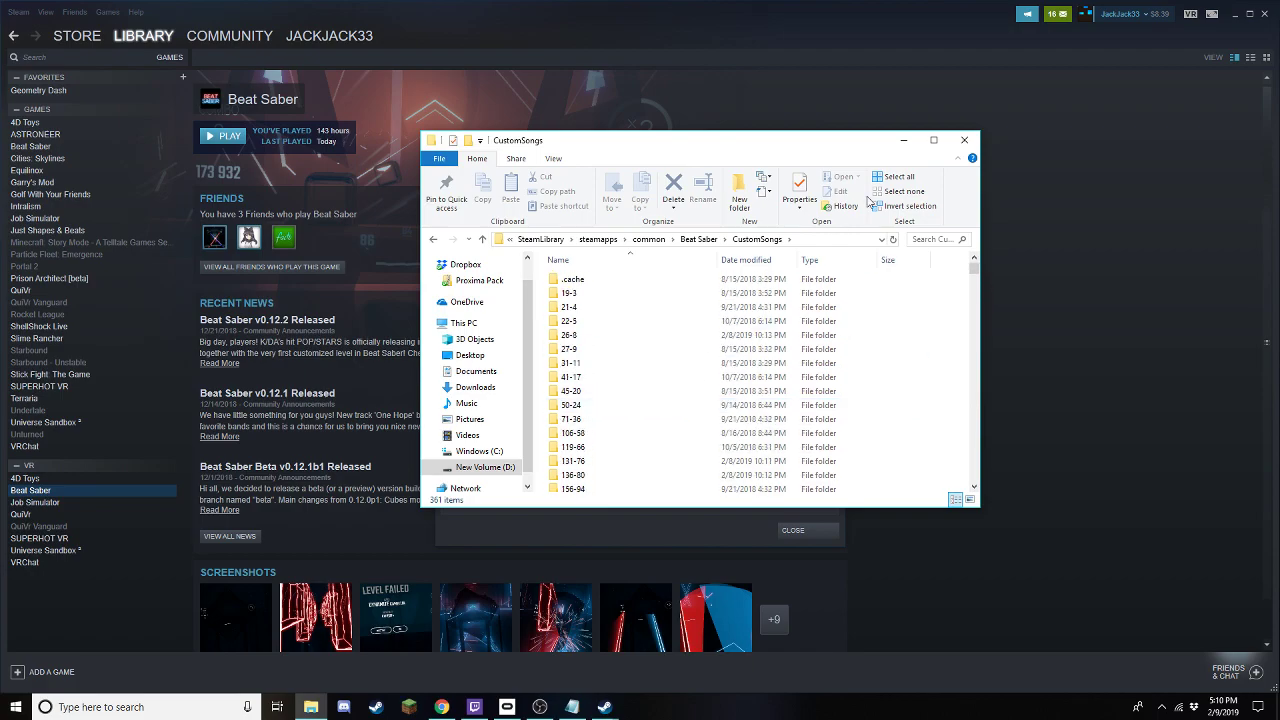
Search the CustomSongs folder for "overkill" and open the first Overkill folder found.
click(939, 241)
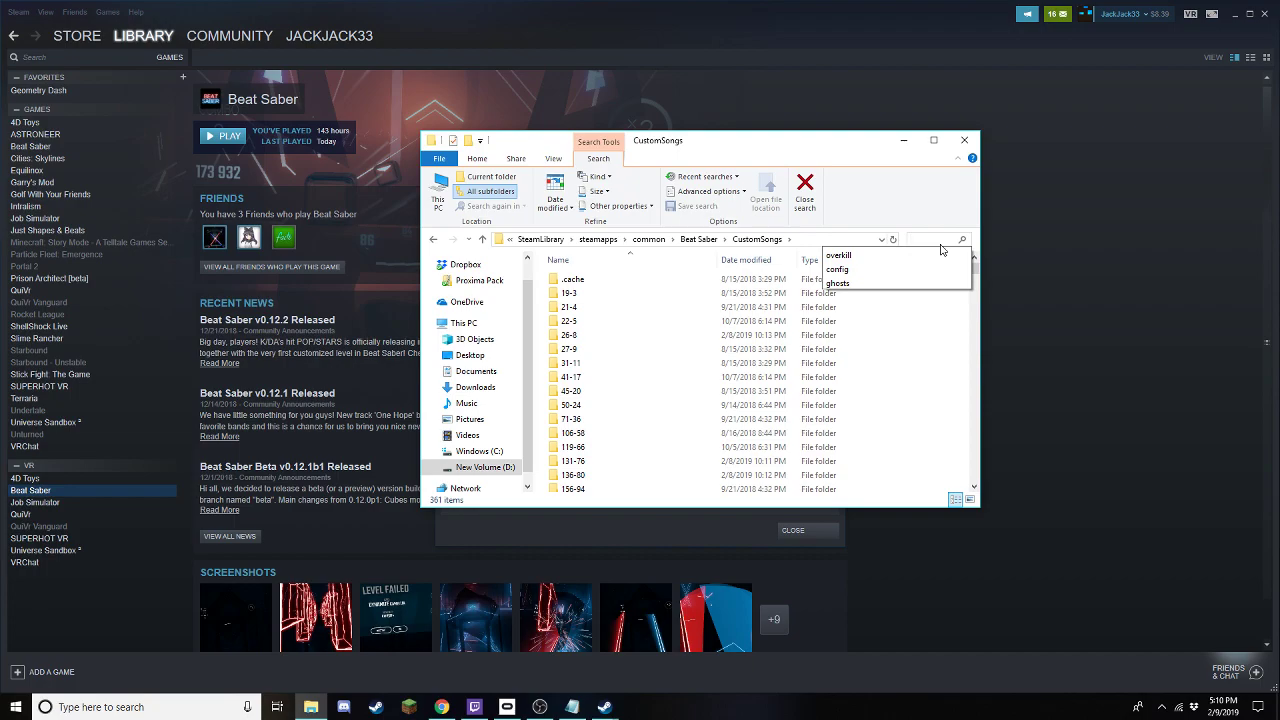
key(Escape)
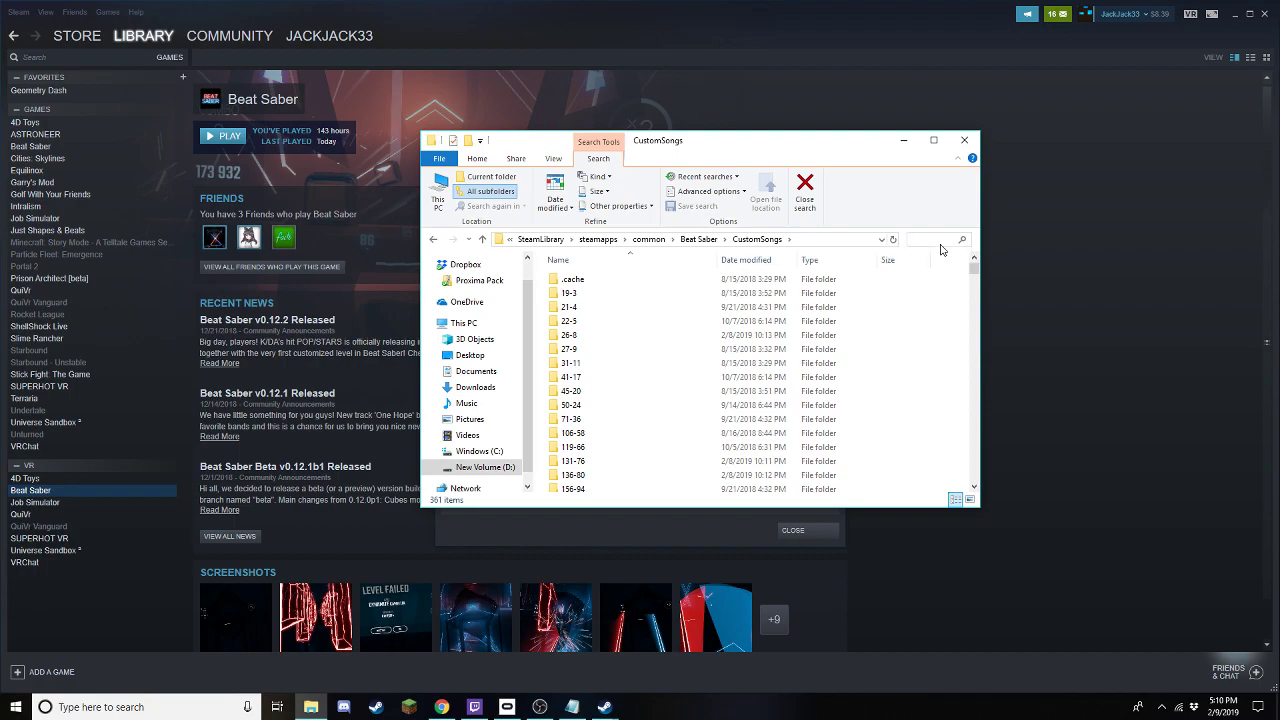
text(overkill)
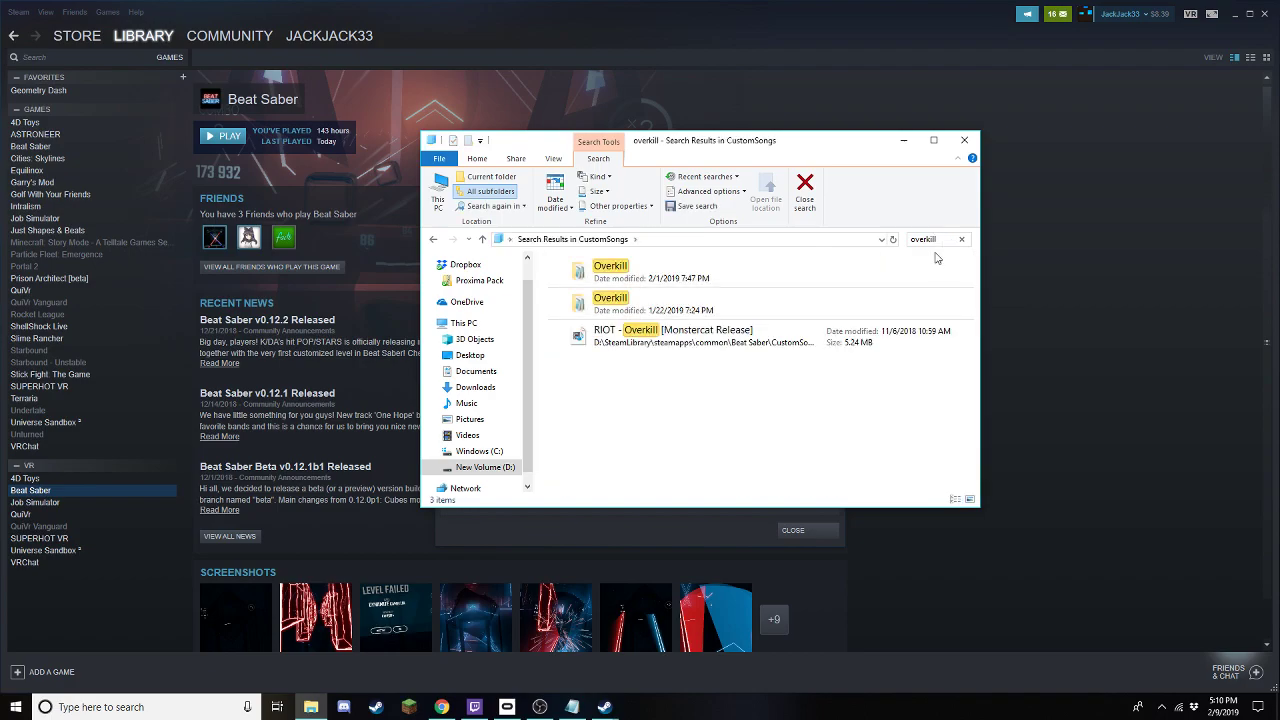
double_click(679, 277)
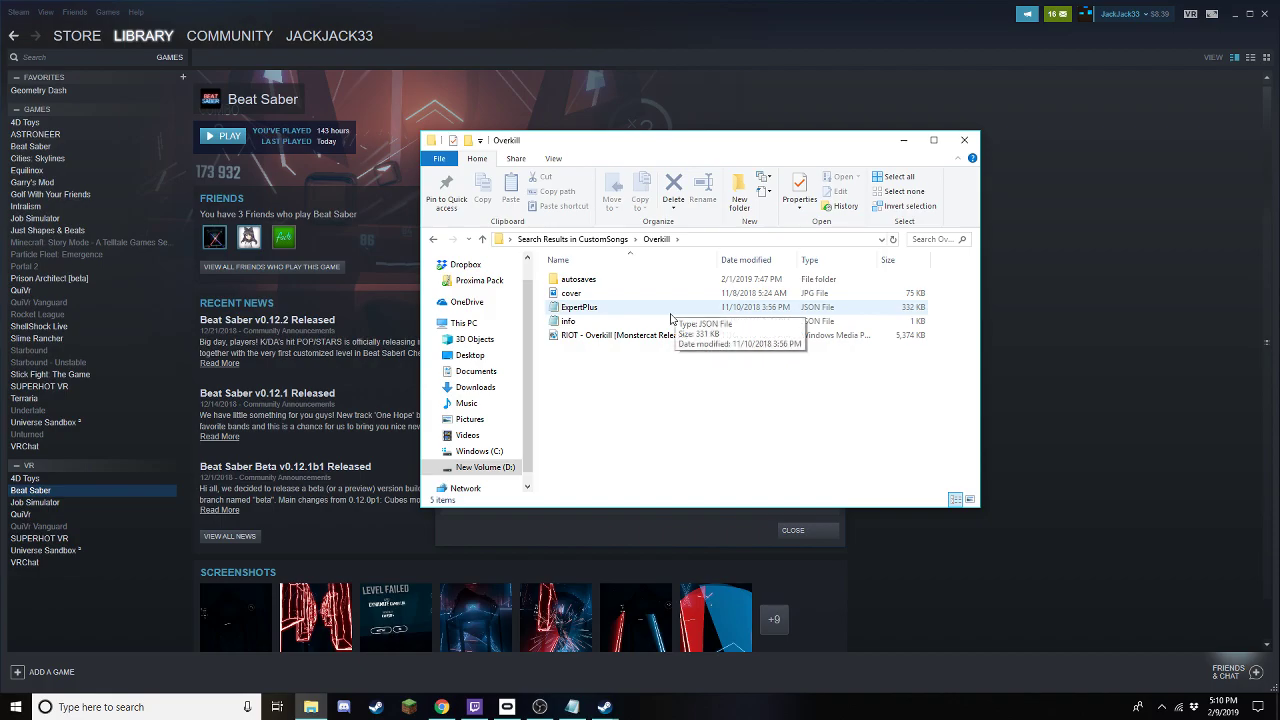
Examine the contents of the song's ExpertPlus and info JSON files, closing each one after viewing.
double_click(670, 308)
scroll(880, 360, down, 5)
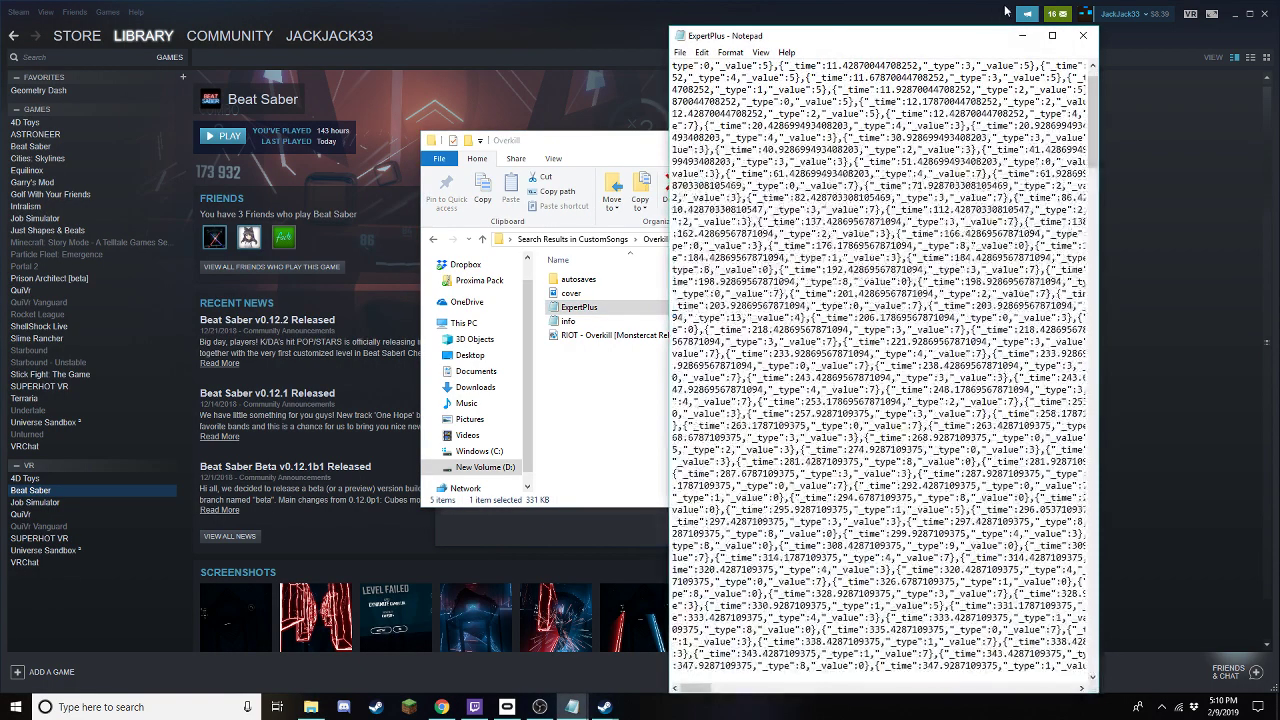
click(1083, 35)
double_click(590, 321)
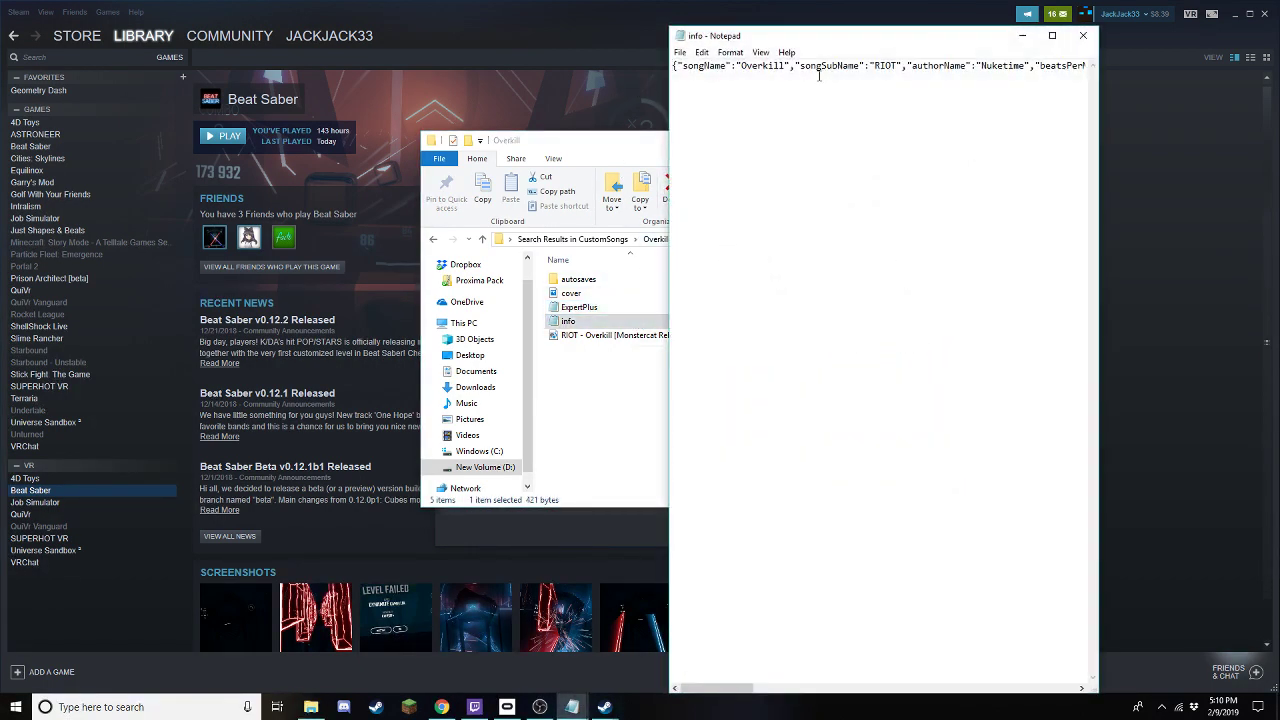
click(1083, 35)
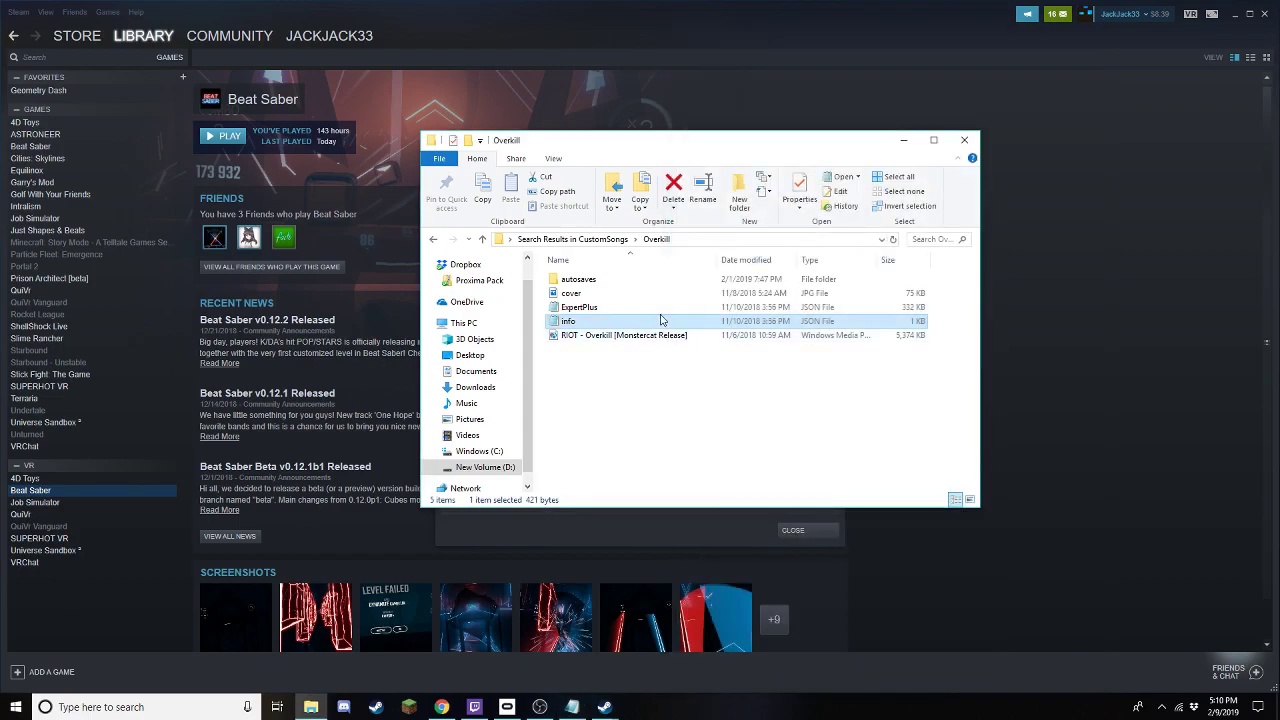
Close the Steam library and the Beat Saber properties window, and reposition the Overkill folder window.
click(1268, 14)
mouse_move(834, 135)
mouse_down()
mouse_move(952, 283)
mouse_move(854, 128)
mouse_up()
click(834, 156)
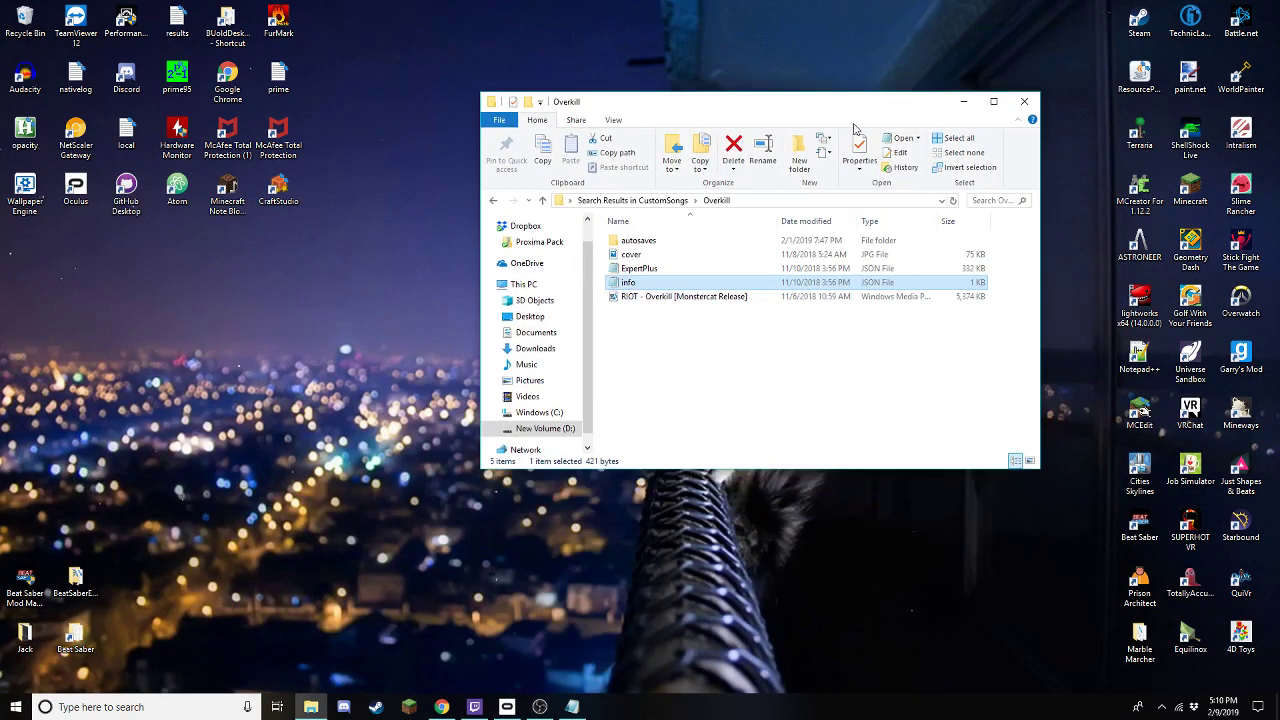
In the ExpertPlus file, insert a _colorLeft entry with r 1 and g 1 after "_time":65, then minimize the file and close the Overkill folder.
double_click(703, 270)
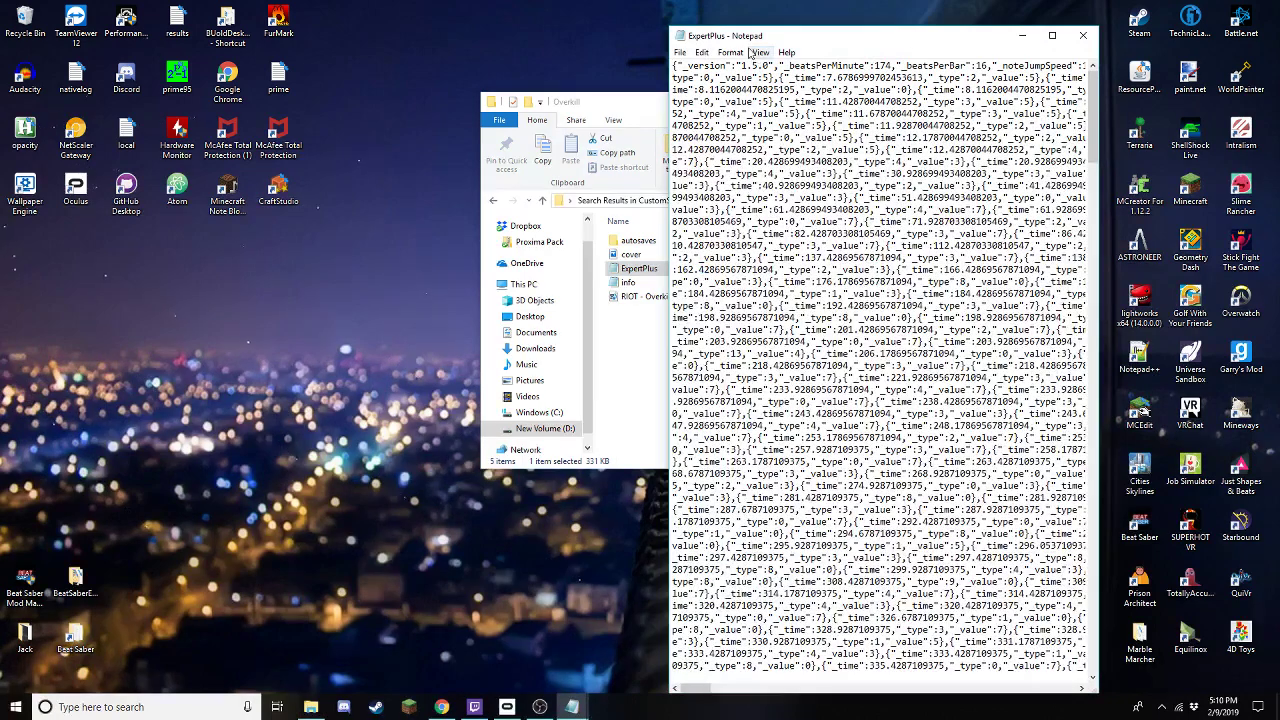
click(756, 66)
scroll(803, 90, right, 2)
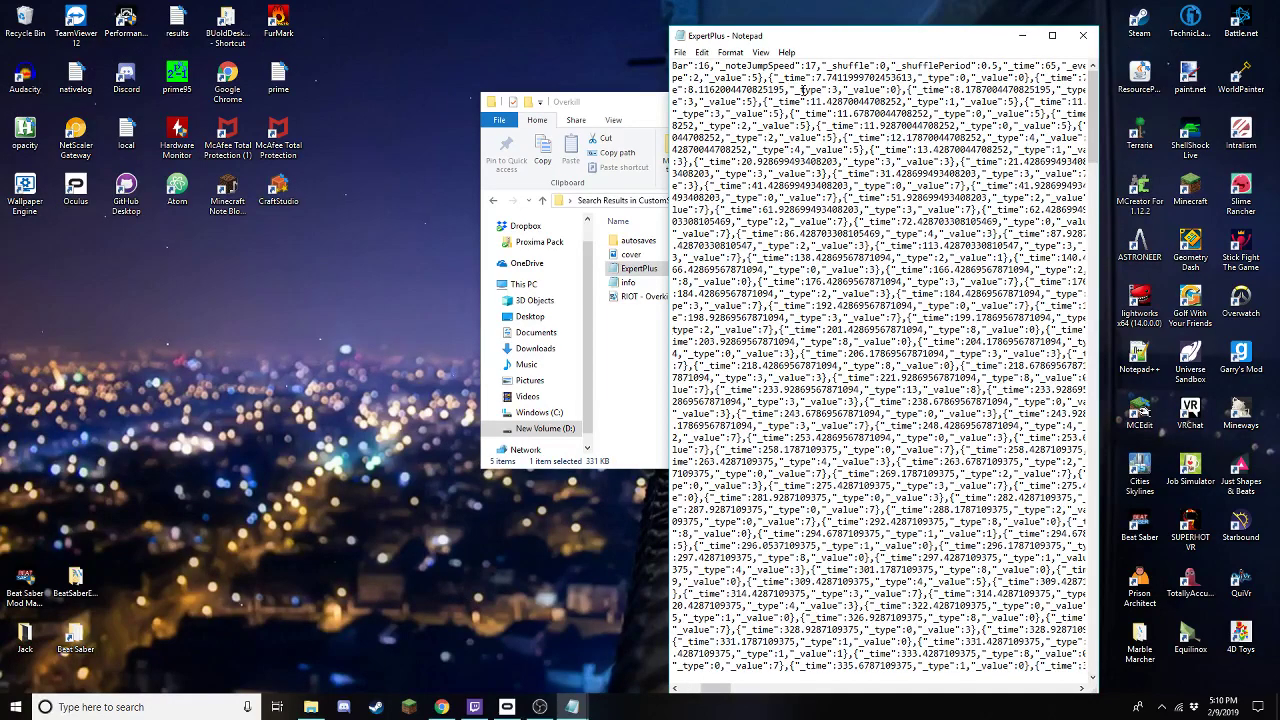
scroll(803, 90, right, 1)
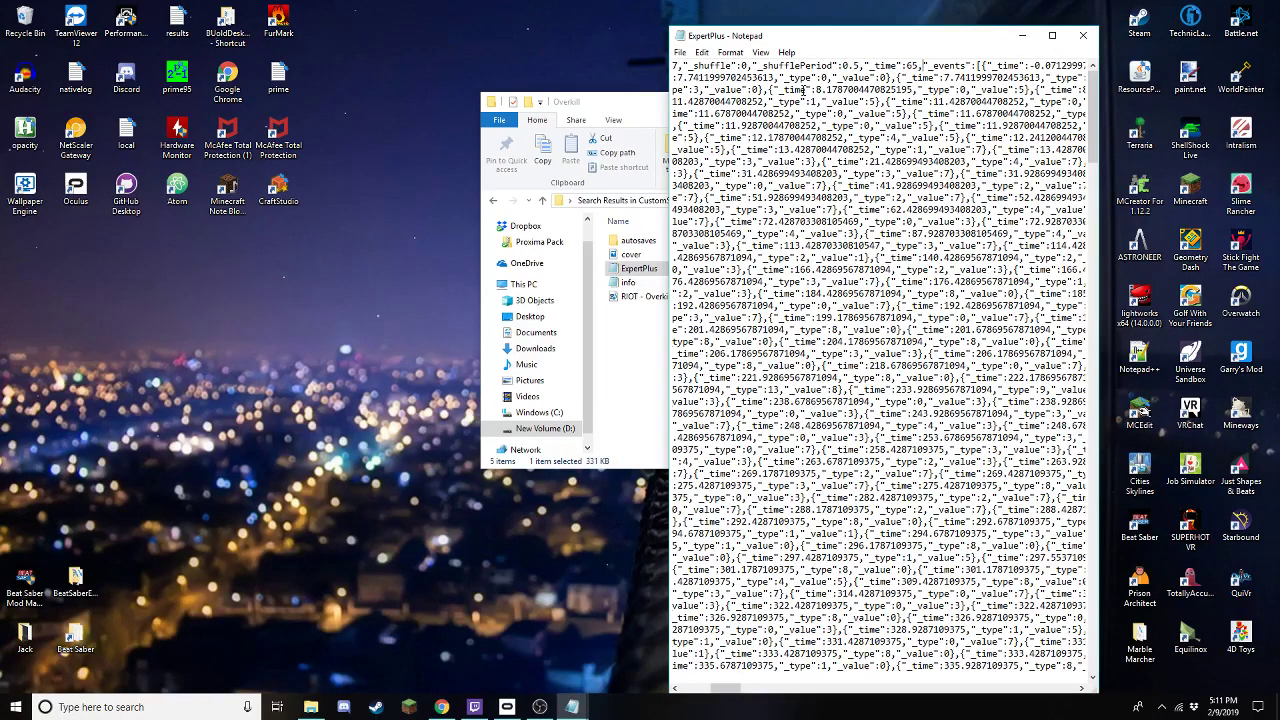
scroll(803, 90, right, 2)
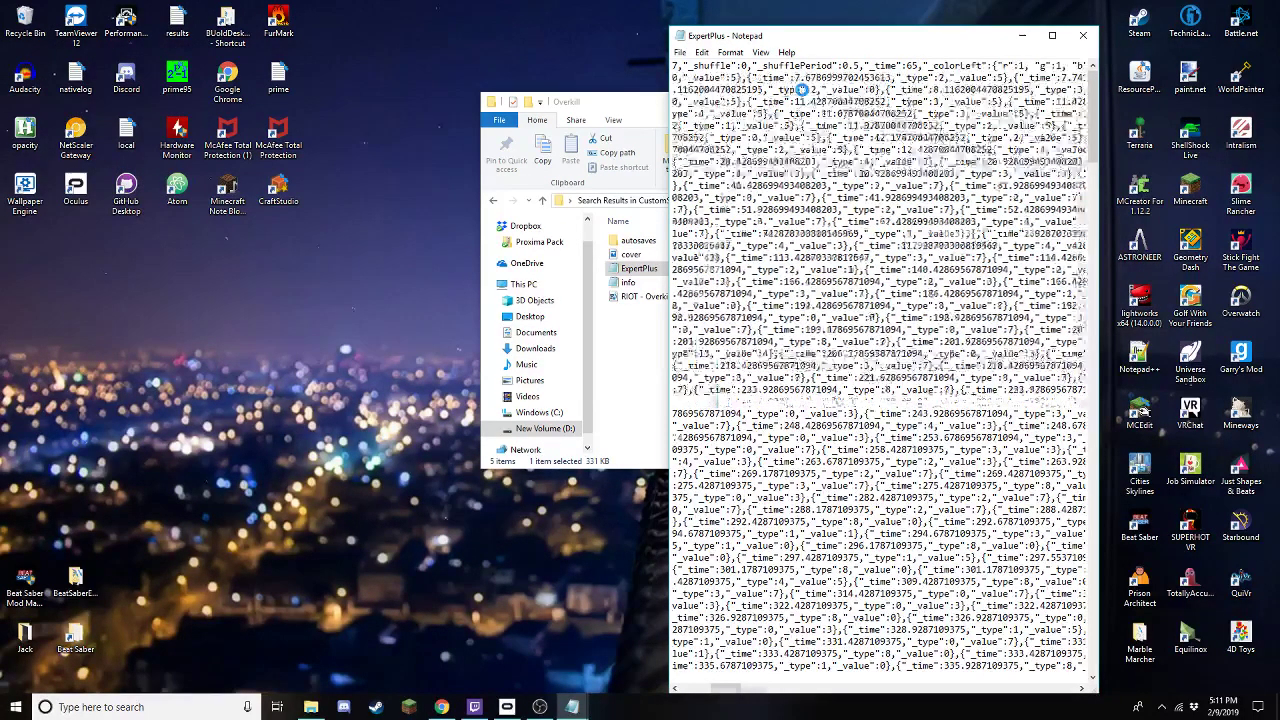
click(1021, 38)
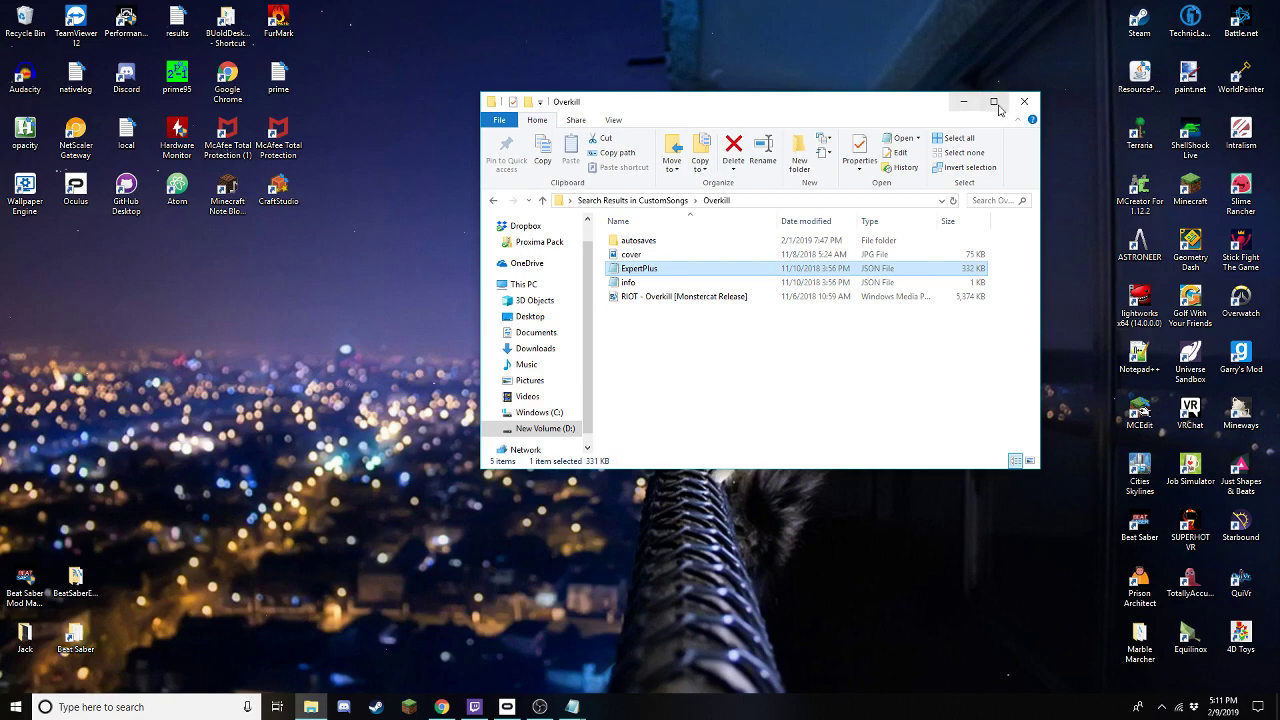
click(1030, 103)
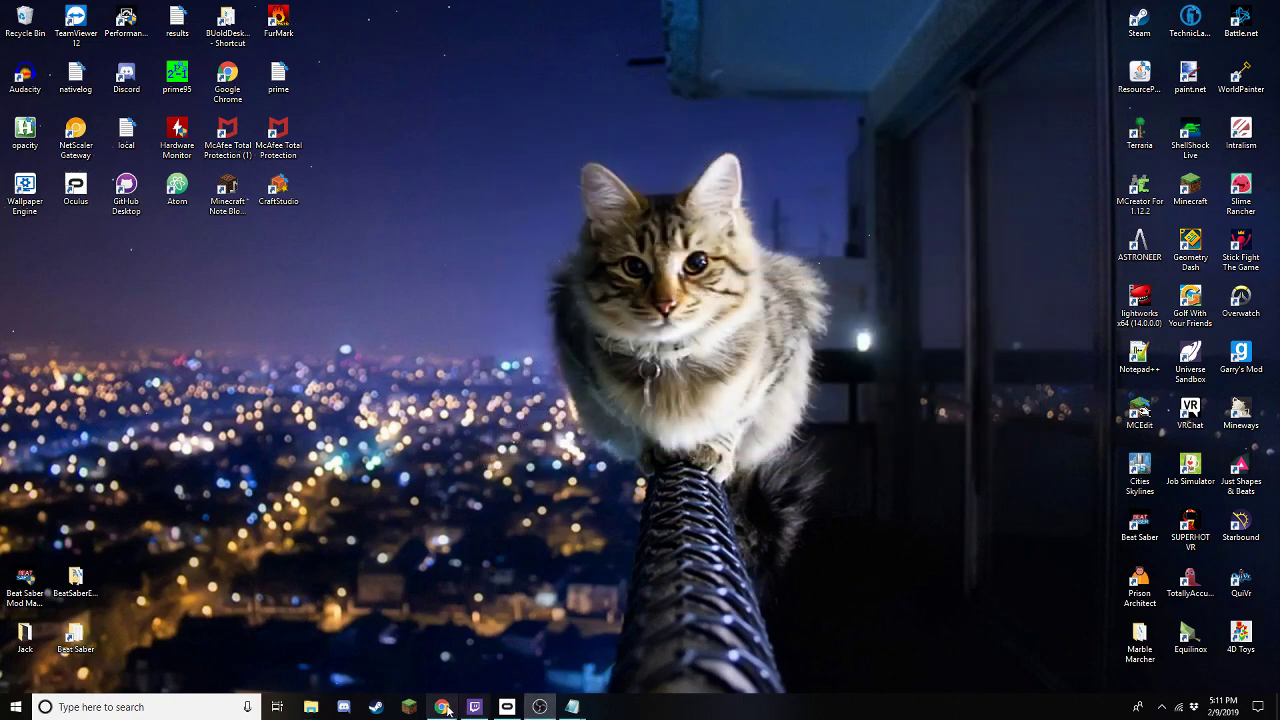
Switch to Chrome, search Google for "colorhex" and open the Color Hex Color Codes site.
click(441, 708)
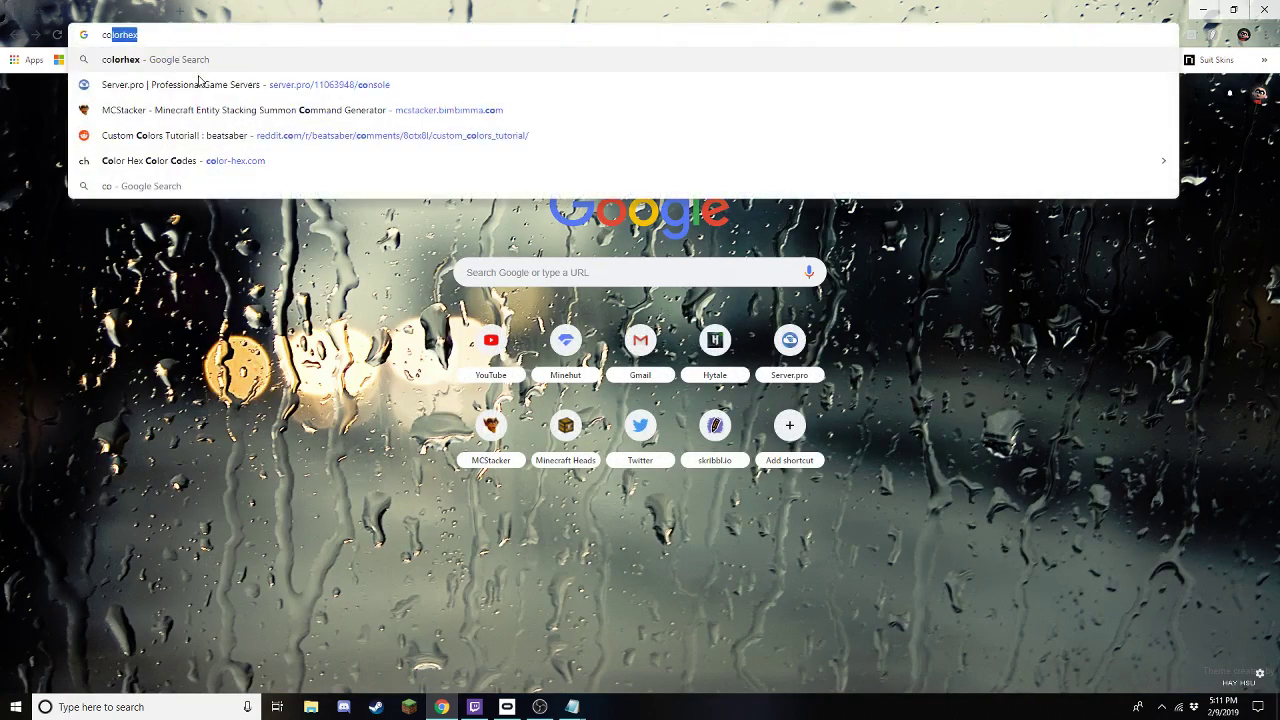
text(rhex)
key(Return)
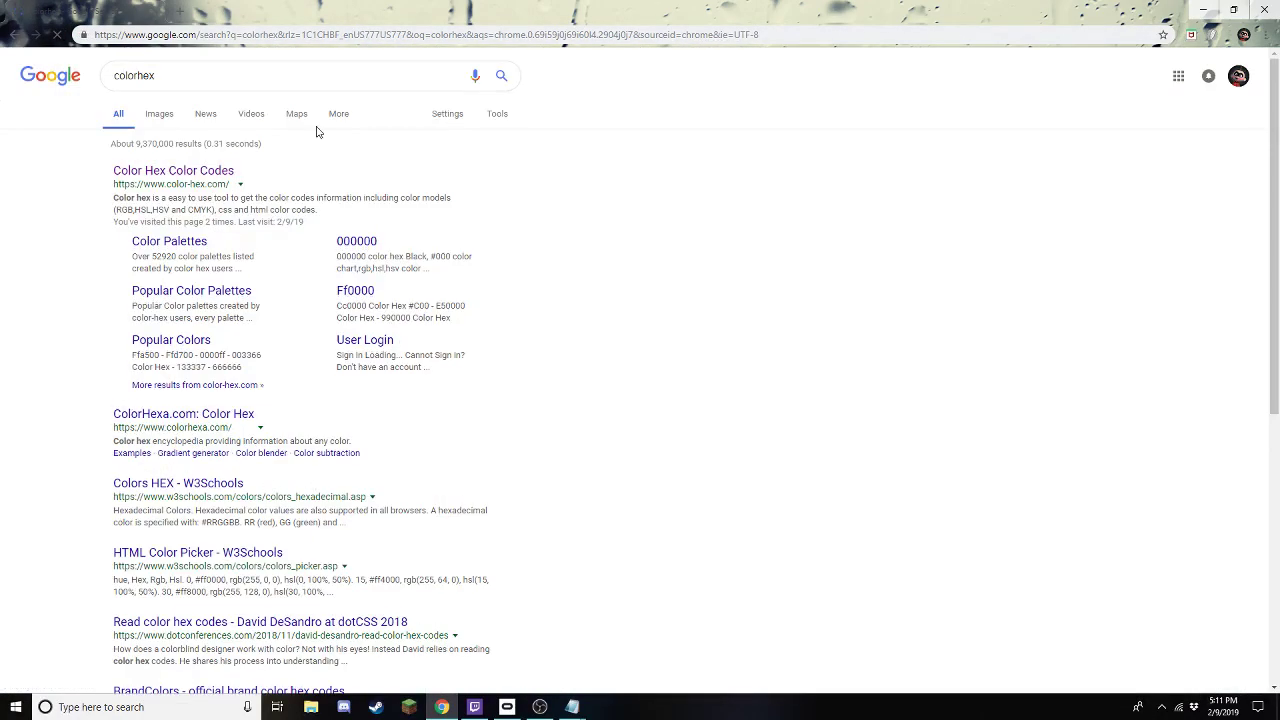
click(220, 172)
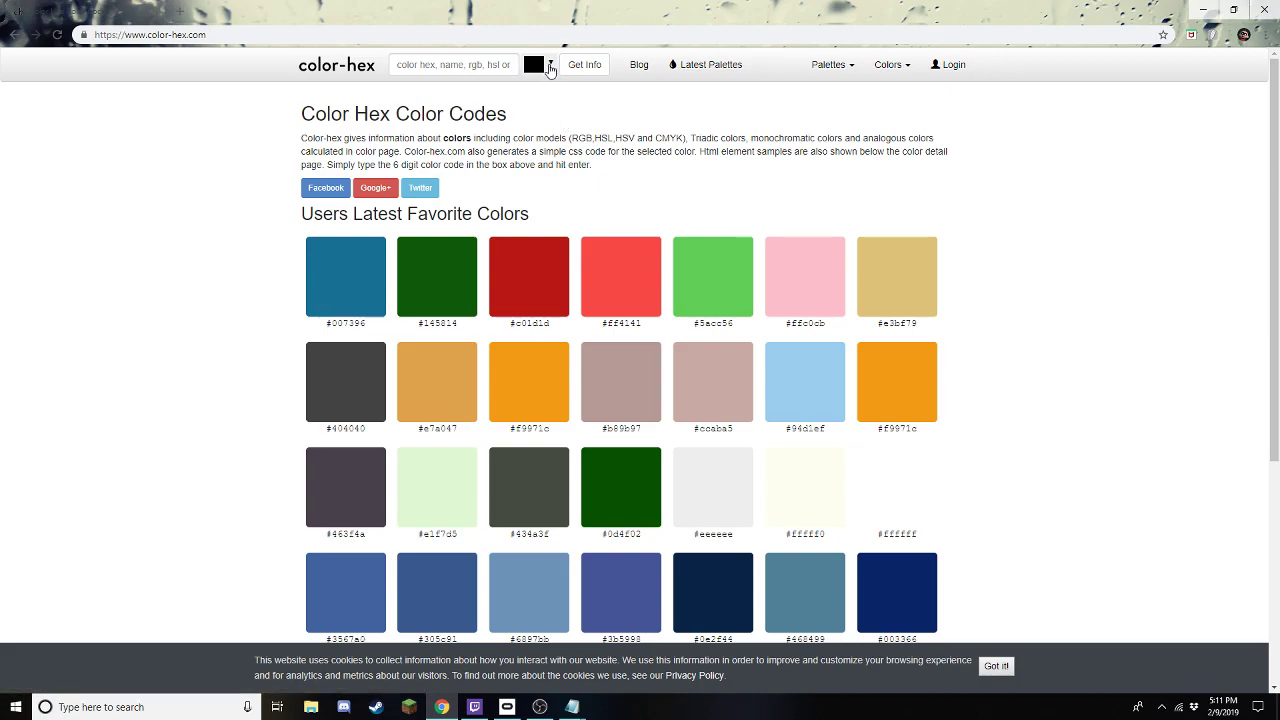
click(549, 68)
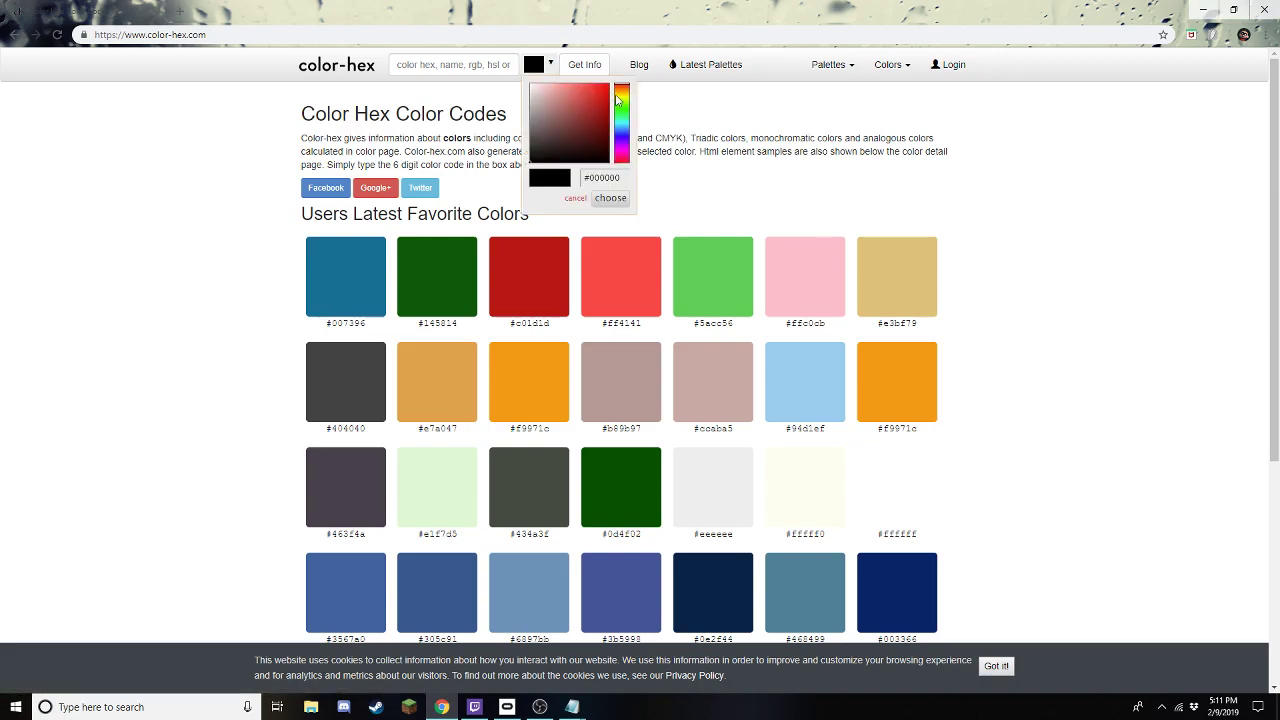
click(621, 99)
click(586, 100)
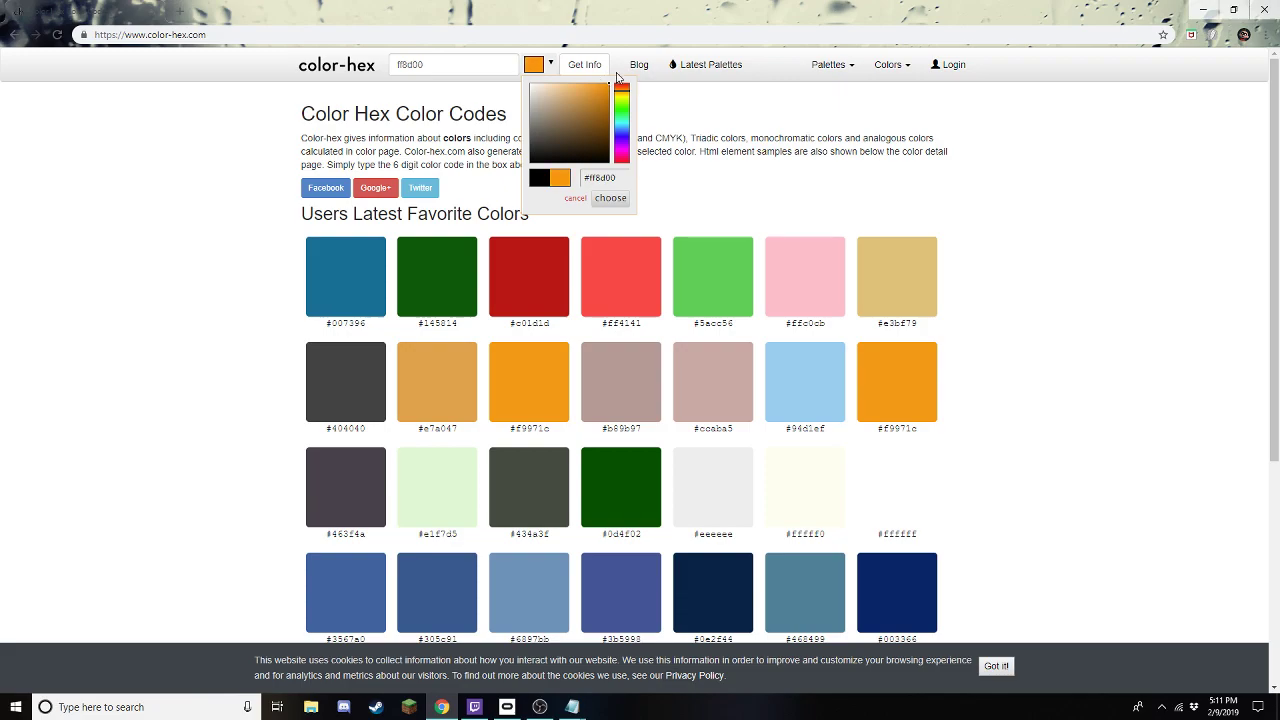
click(618, 77)
Choose the orange colour #f6a407 in the site's colour picker and open its colour information page.
click(549, 66)
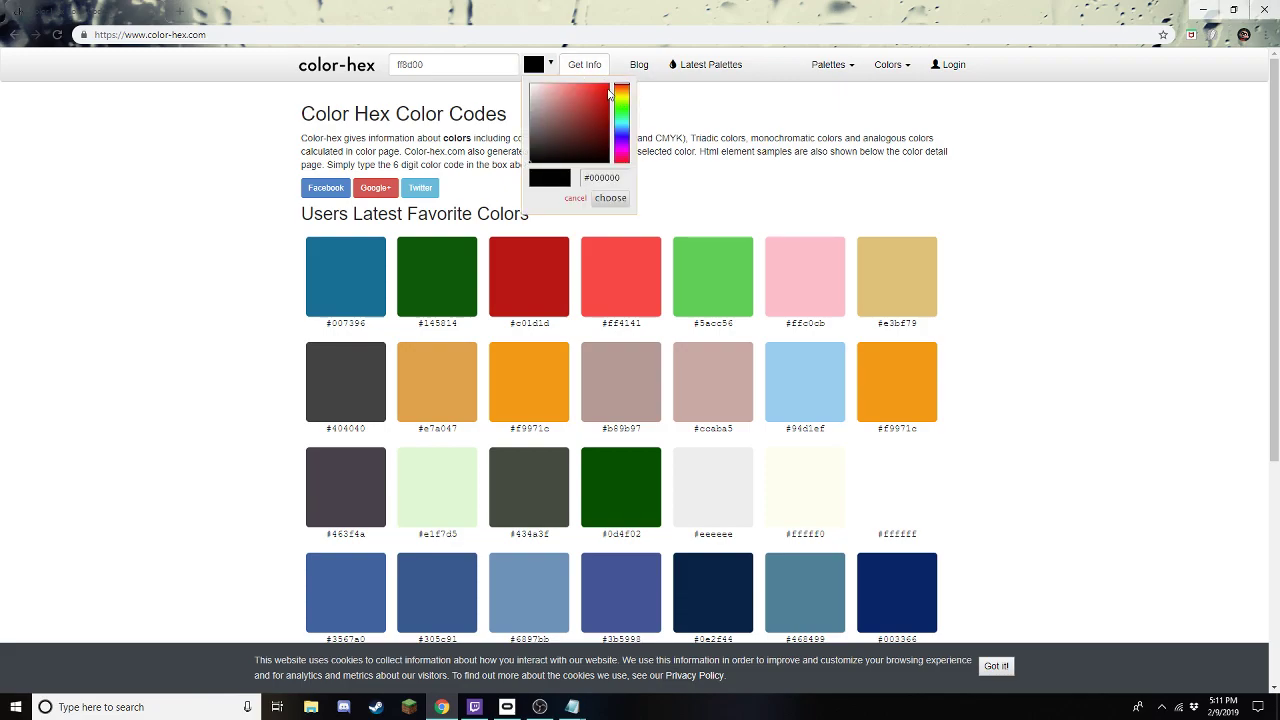
click(620, 92)
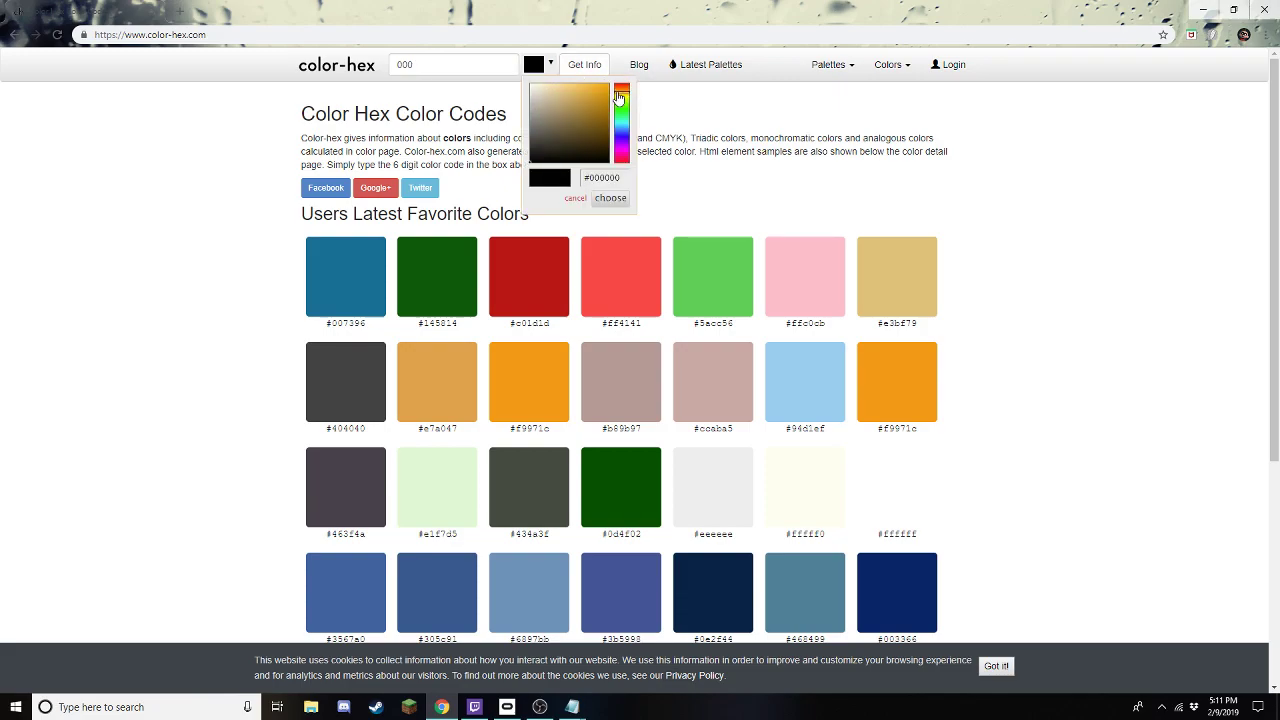
click(607, 91)
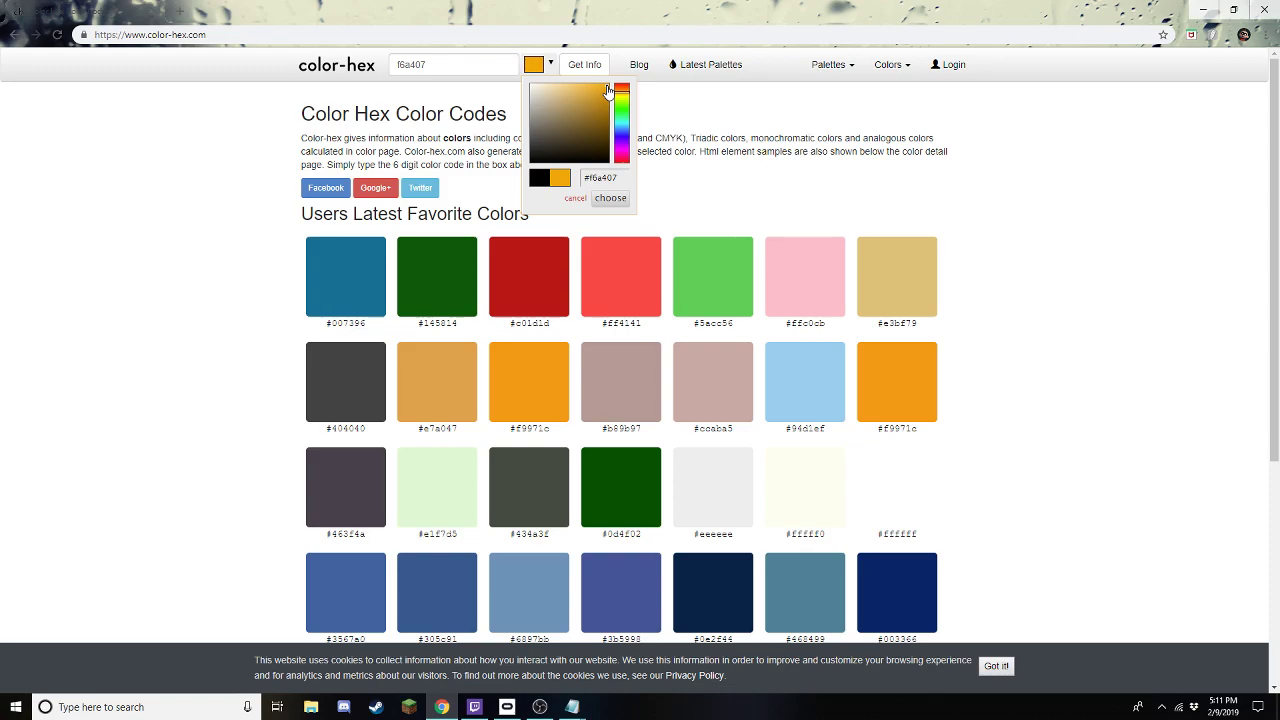
click(606, 199)
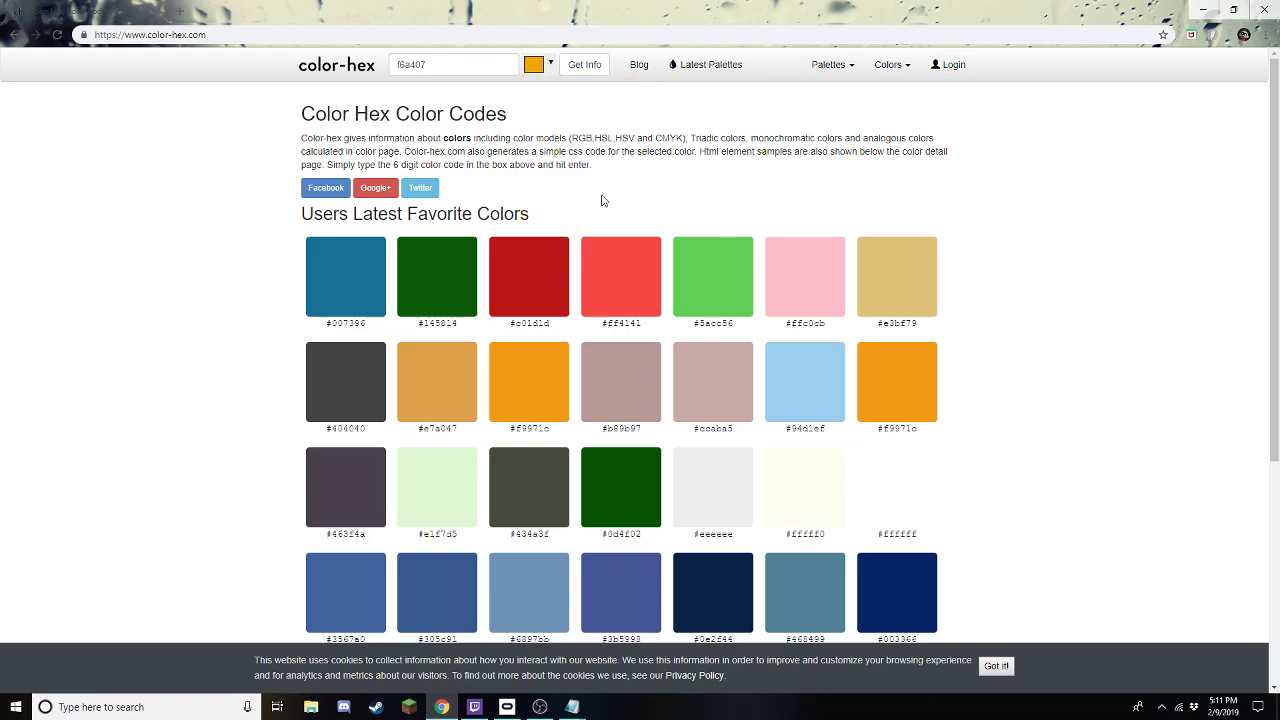
click(586, 65)
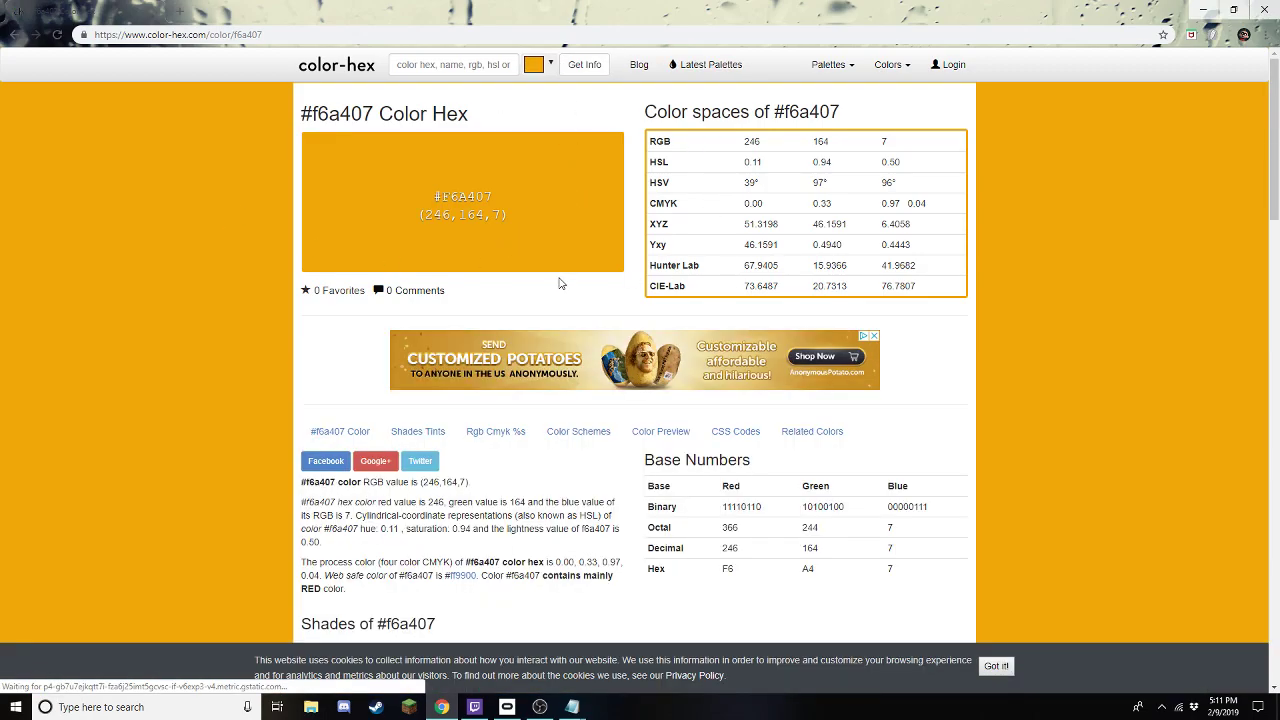
Restore the browser to a smaller, repositioned window and bring up the RGB percentages of colour #f6a407.
scroll(560, 284, down, 1)
scroll(560, 284, down, 6)
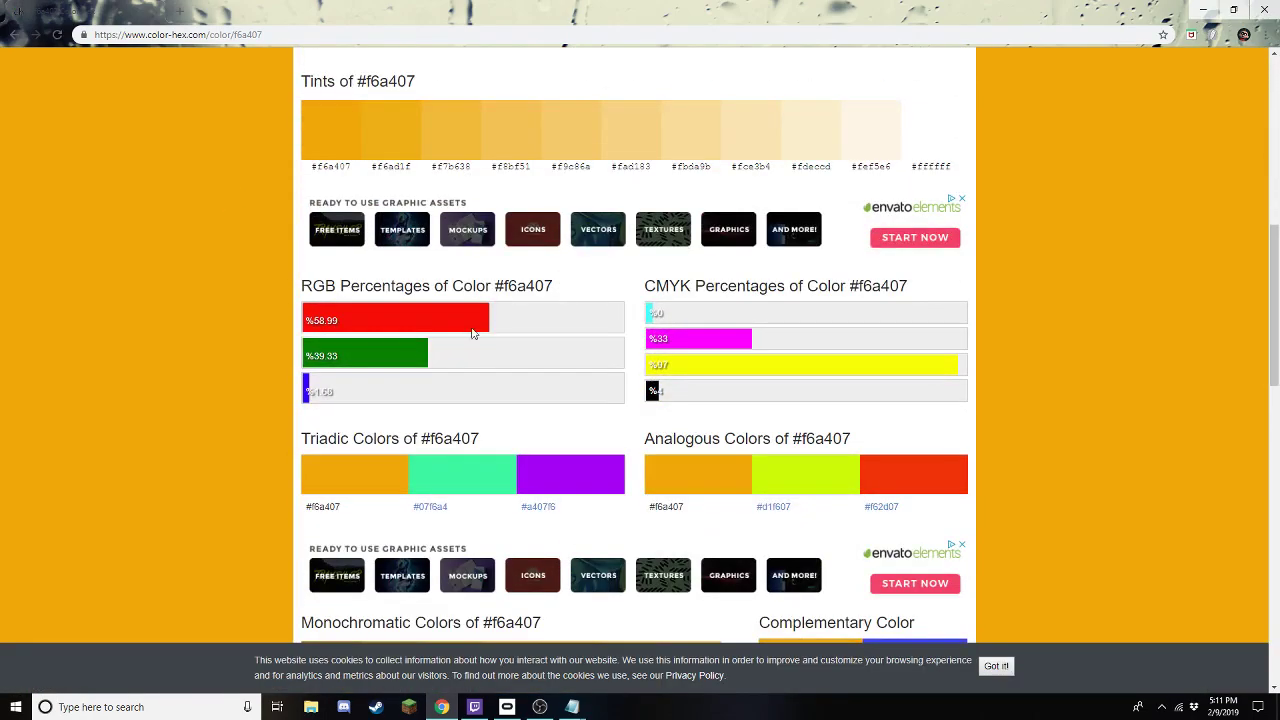
double_click(490, 10)
drag(496, 22, 897, 22)
scroll(857, 191, down, 10)
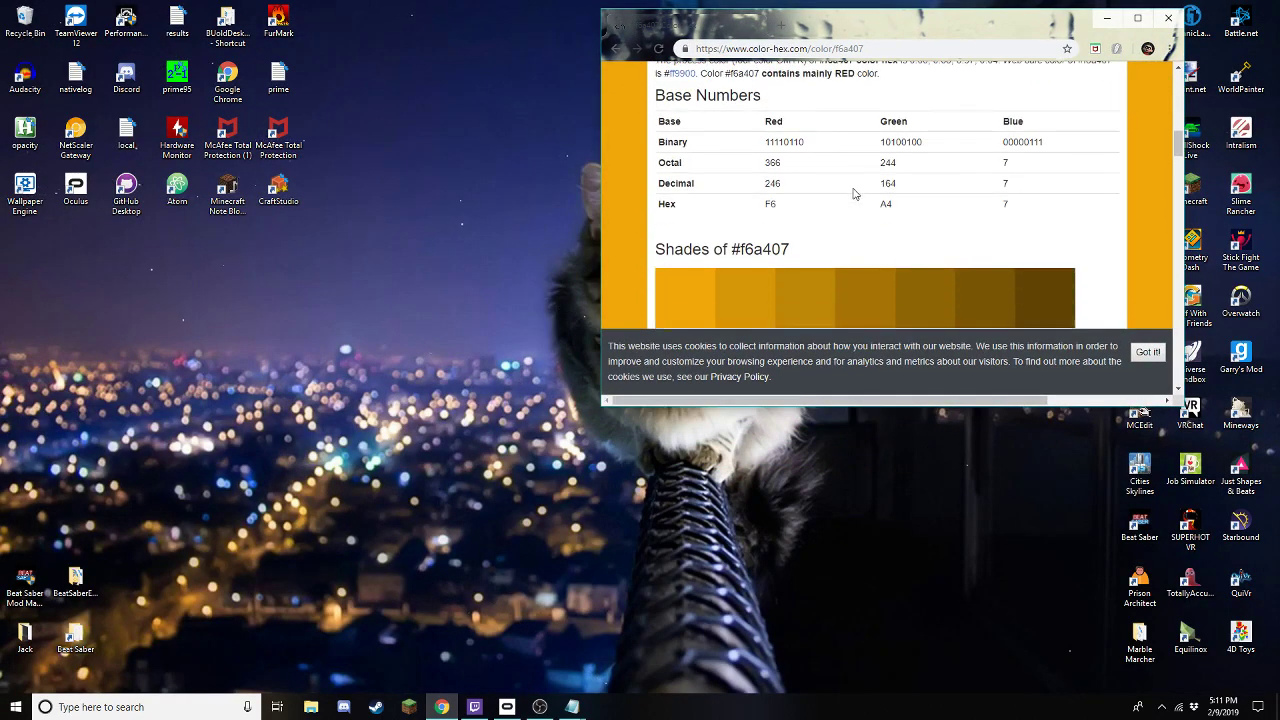
scroll(852, 191, down, 1)
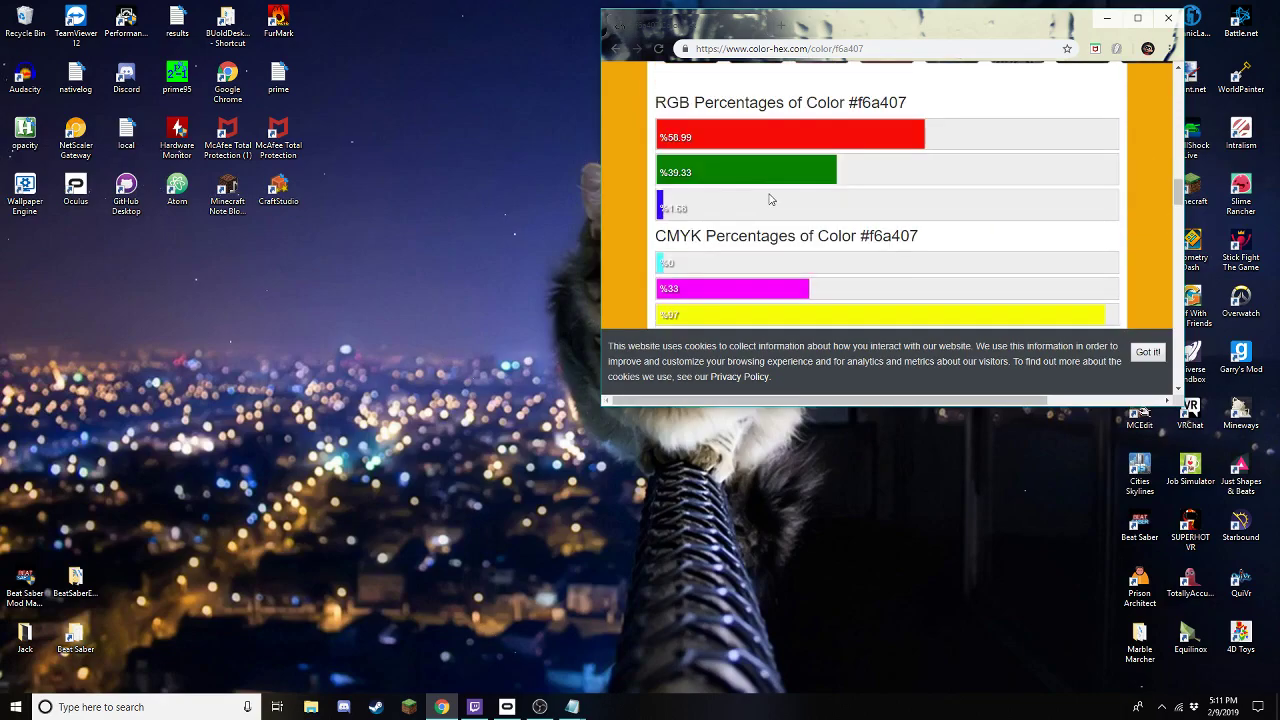
Reopen the minimized ExpertPlus file and place its window beside the browser.
click(571, 708)
click(603, 655)
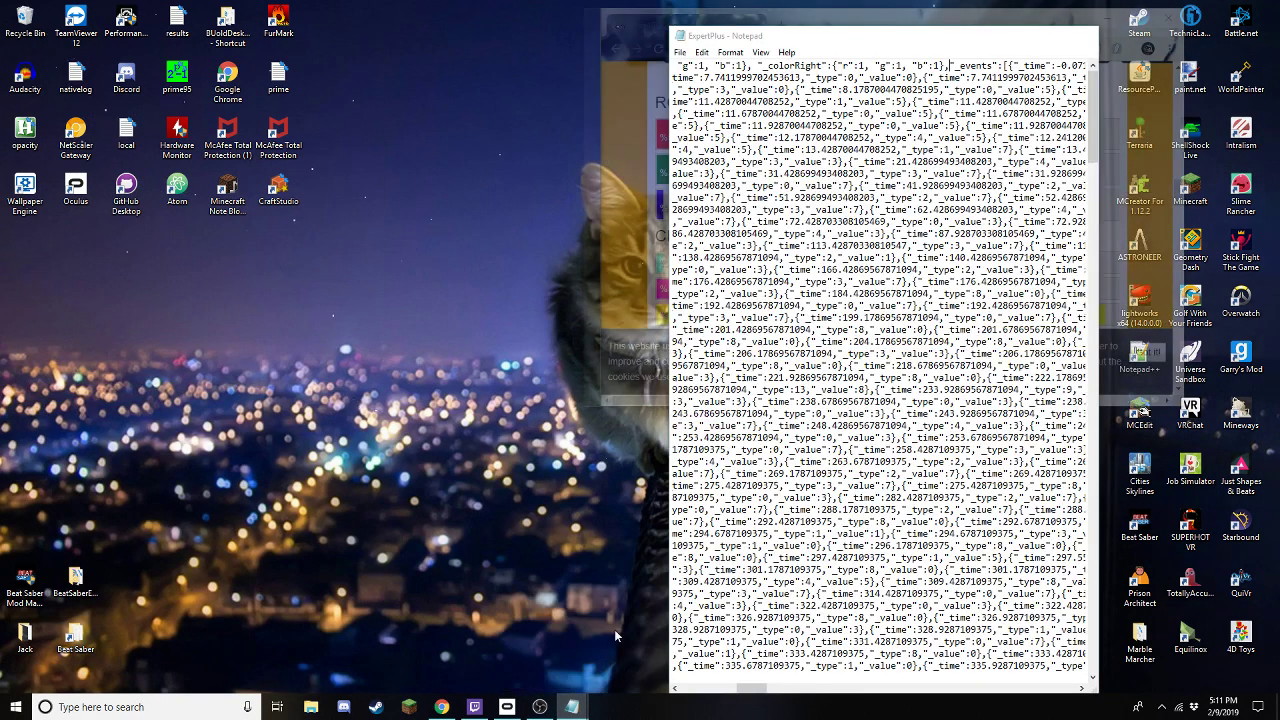
drag(823, 42, 295, 36)
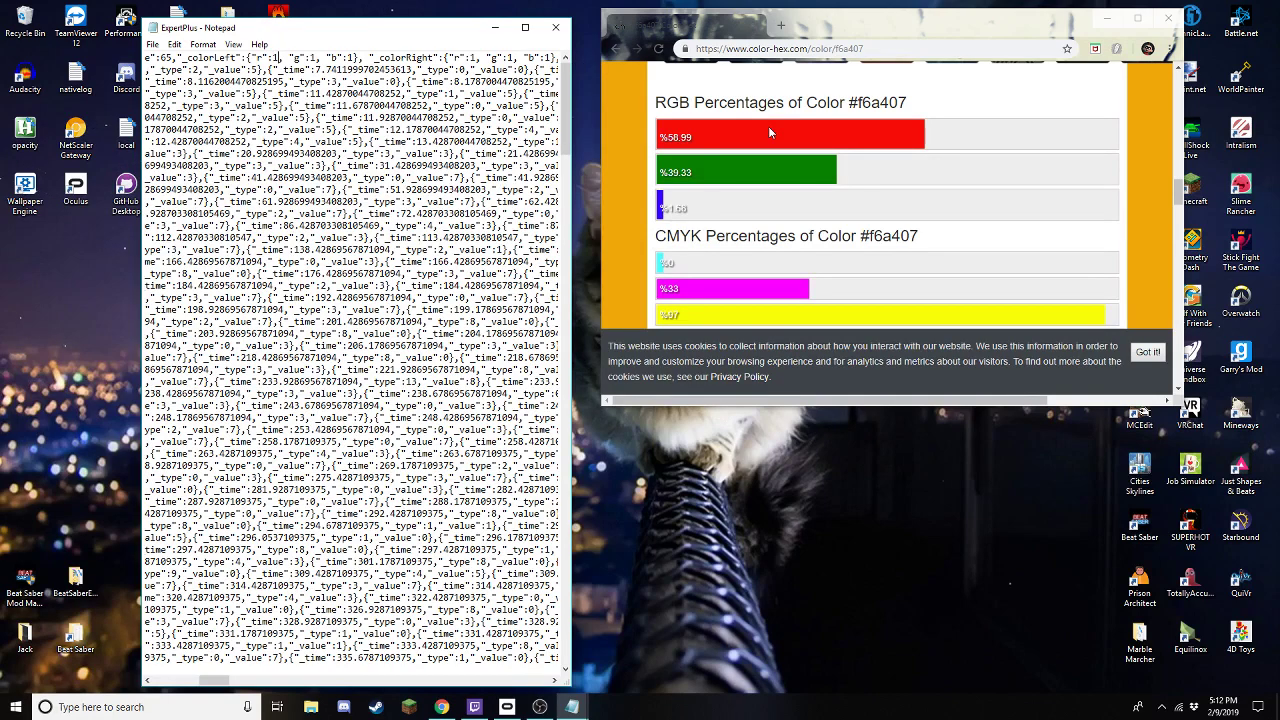
In the _colorLeft entry, set r to 0.58 and g to 0.39.
key(BackSpace)
text(0.58)
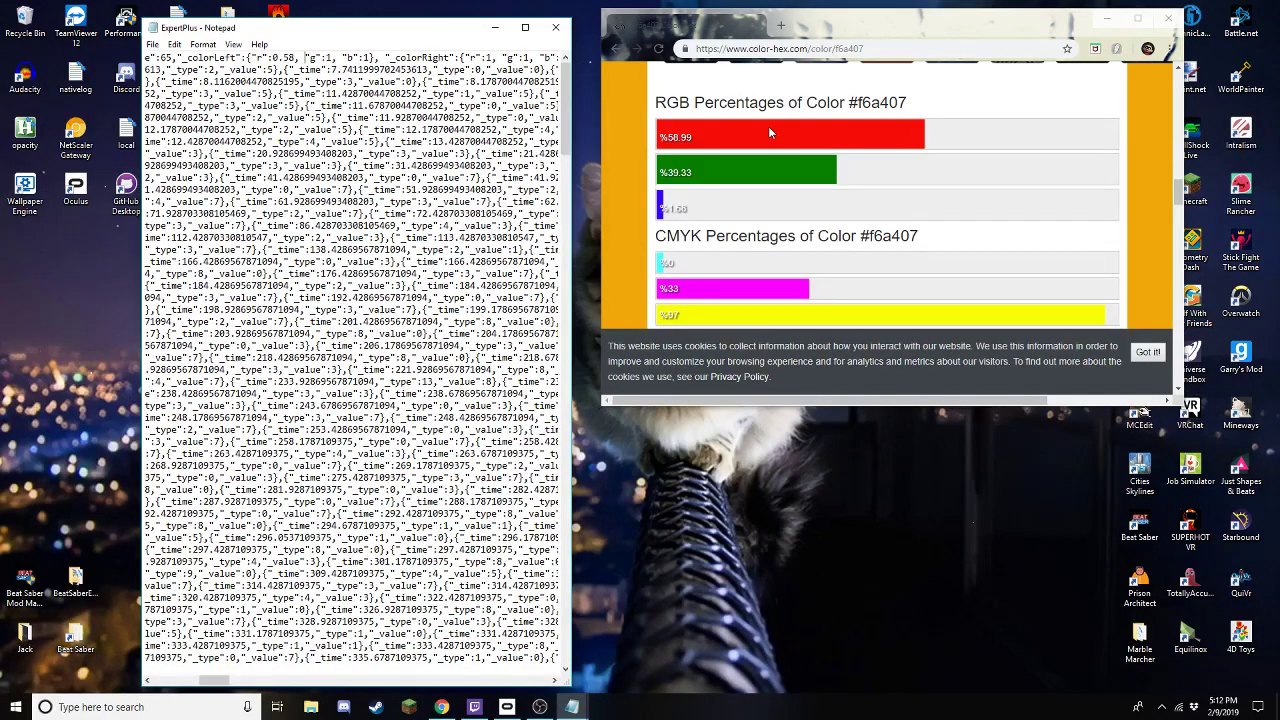
key(Right)
key(Right)
key(Right)
key(Right)
key(Right)
key(Right)
key(Right)
key(BackSpace)
text(0.39)
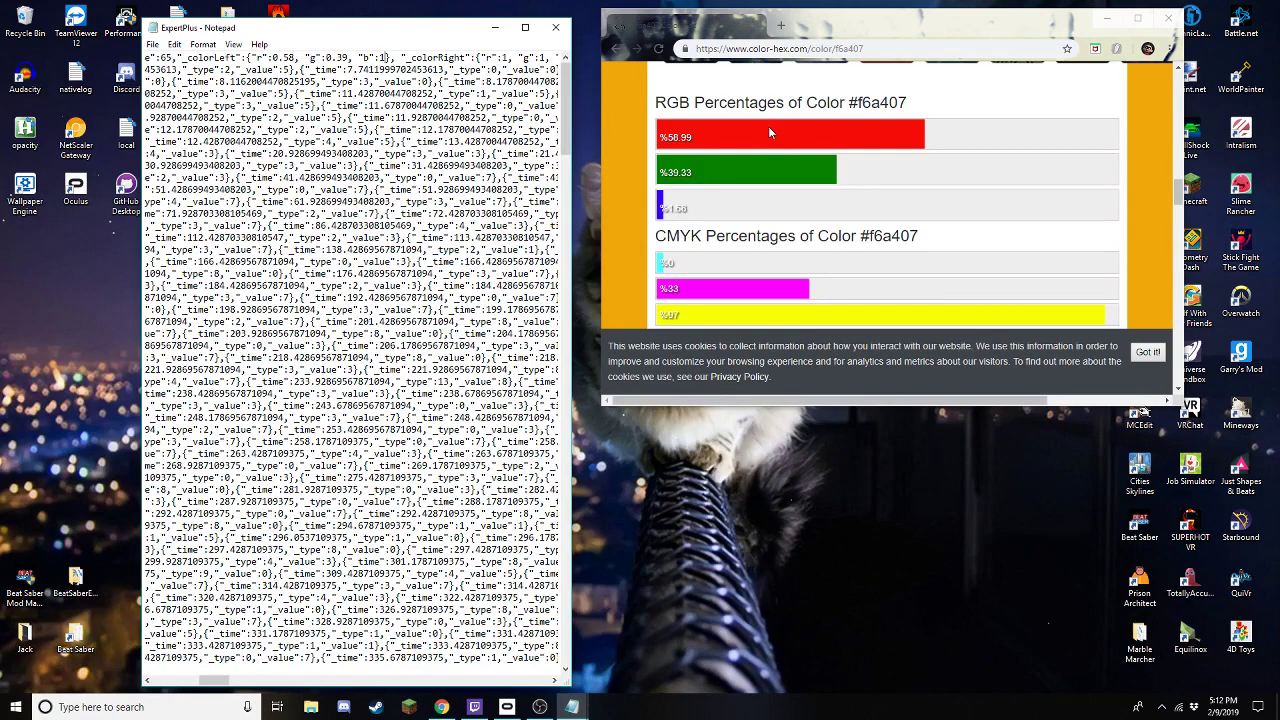
Set the b value of the _colorLeft entry to 0.01.
key(Right)
key(Right)
key(Right)
key(Right)
key(Right)
key(Right)
key(Right)
key(BackSpace)
text(0.)
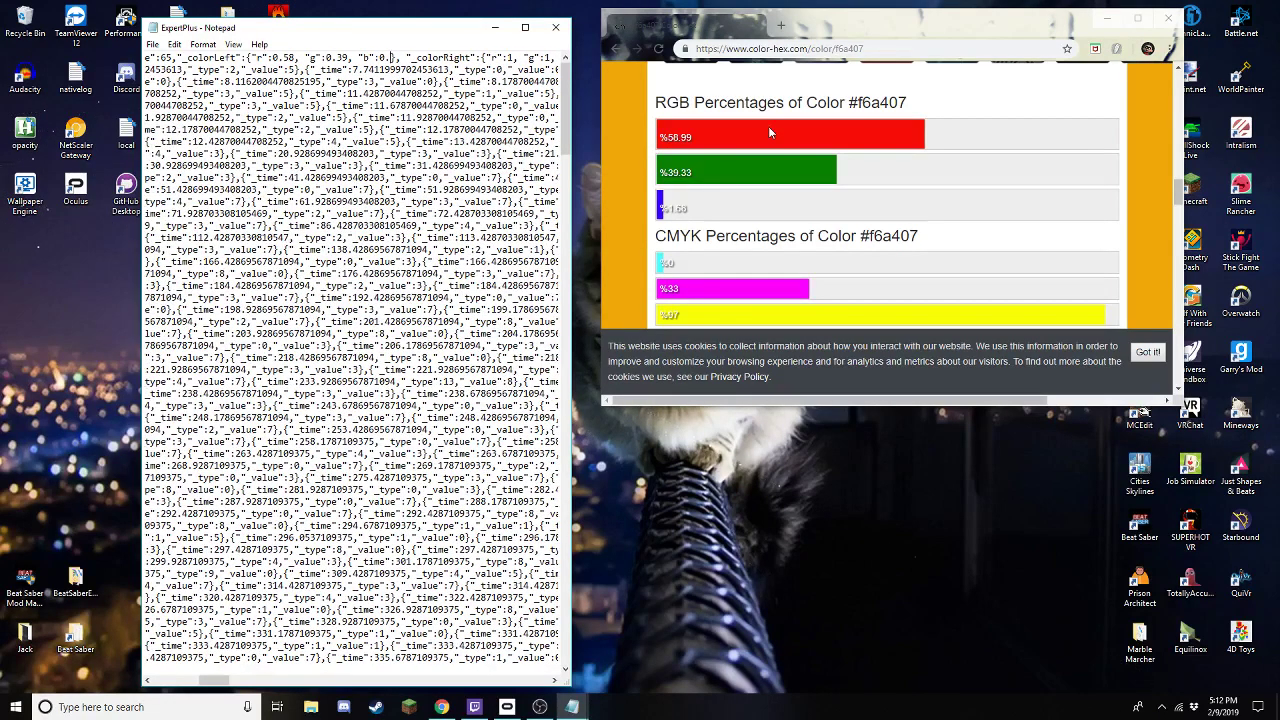
text(01)
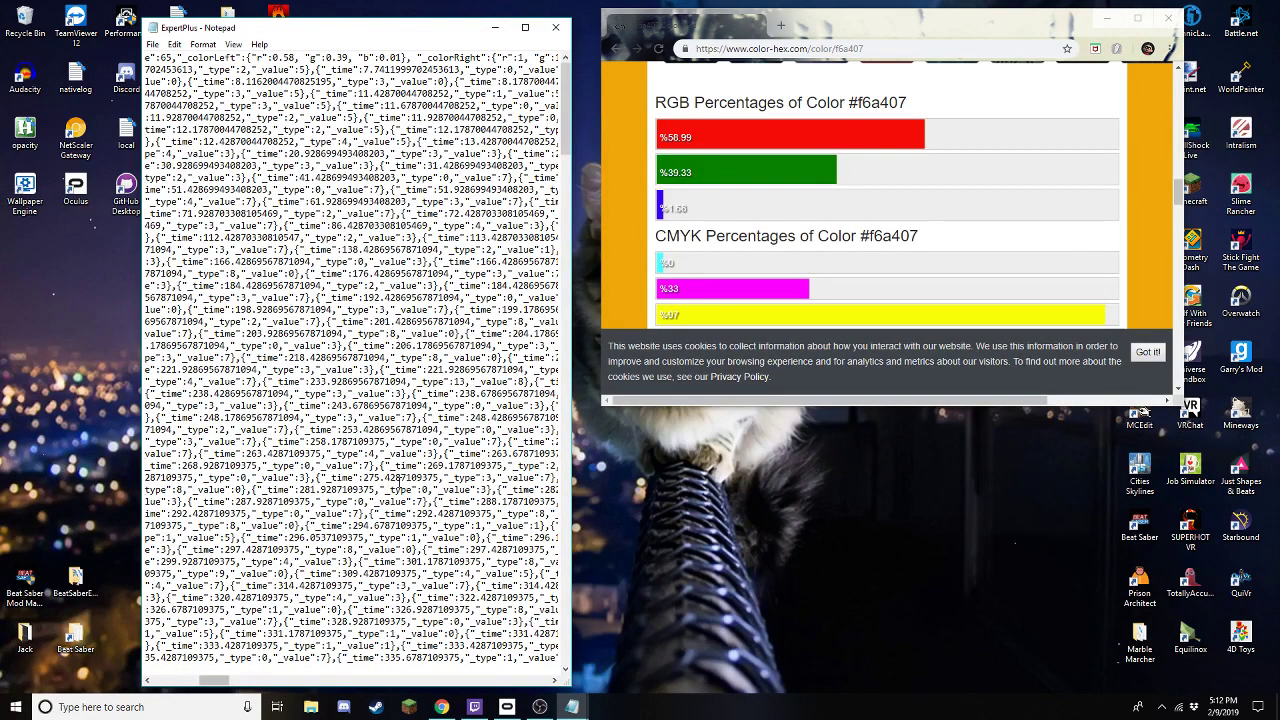
Choose magenta #e807f6 in the Color Hex colour picker and open its information page at the RGB percentages.
scroll(877, 160, up, 10)
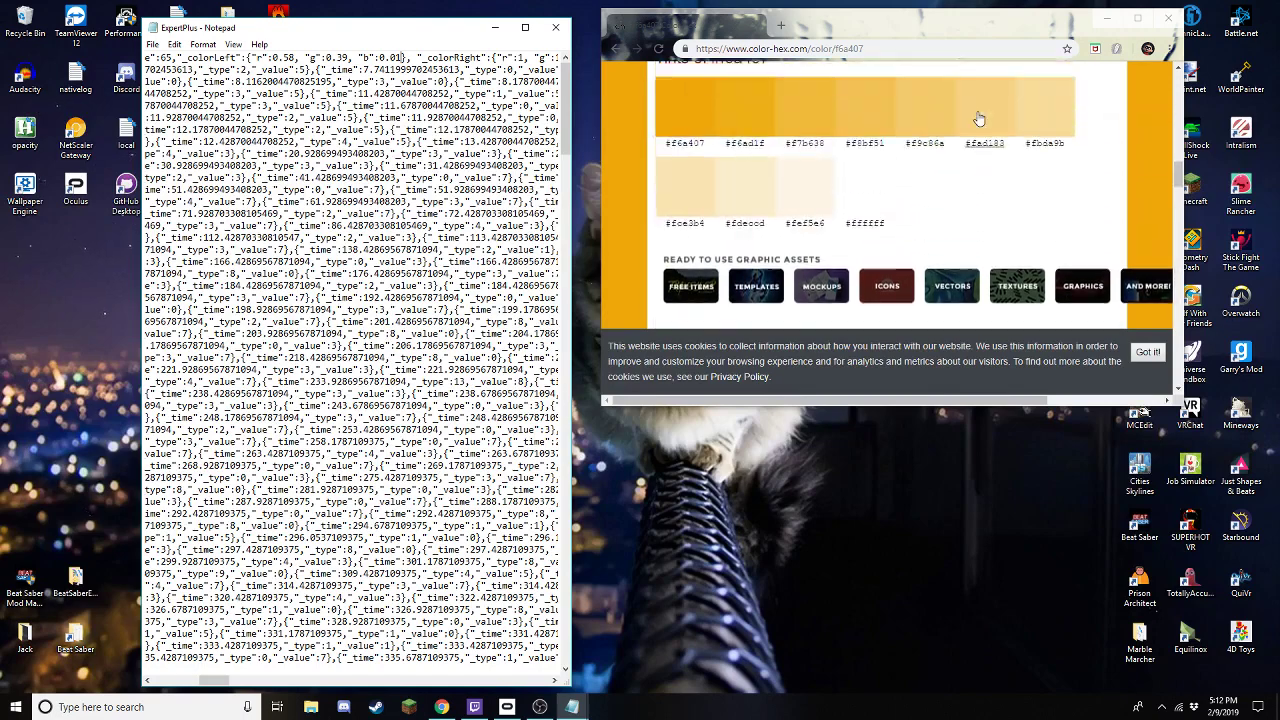
scroll(880, 86, down, 1)
scroll(890, 88, up, 1)
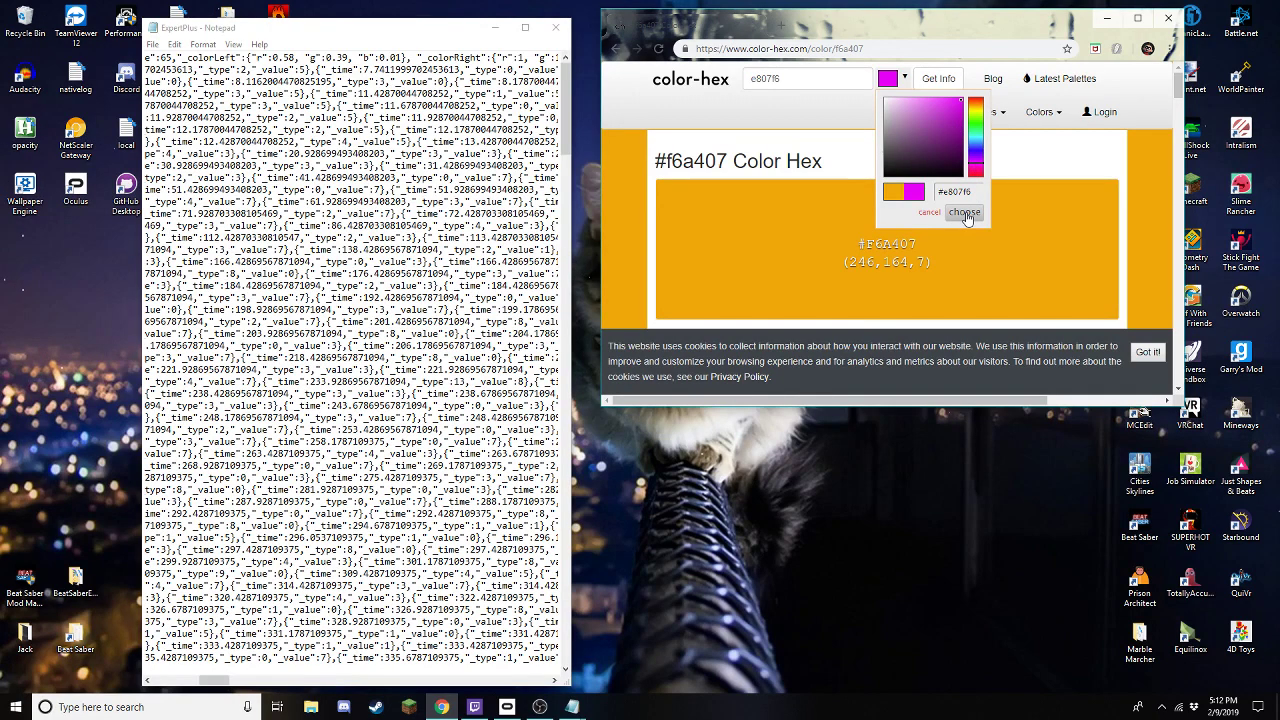
click(946, 84)
scroll(1002, 214, down, 8)
scroll(981, 229, down, 6)
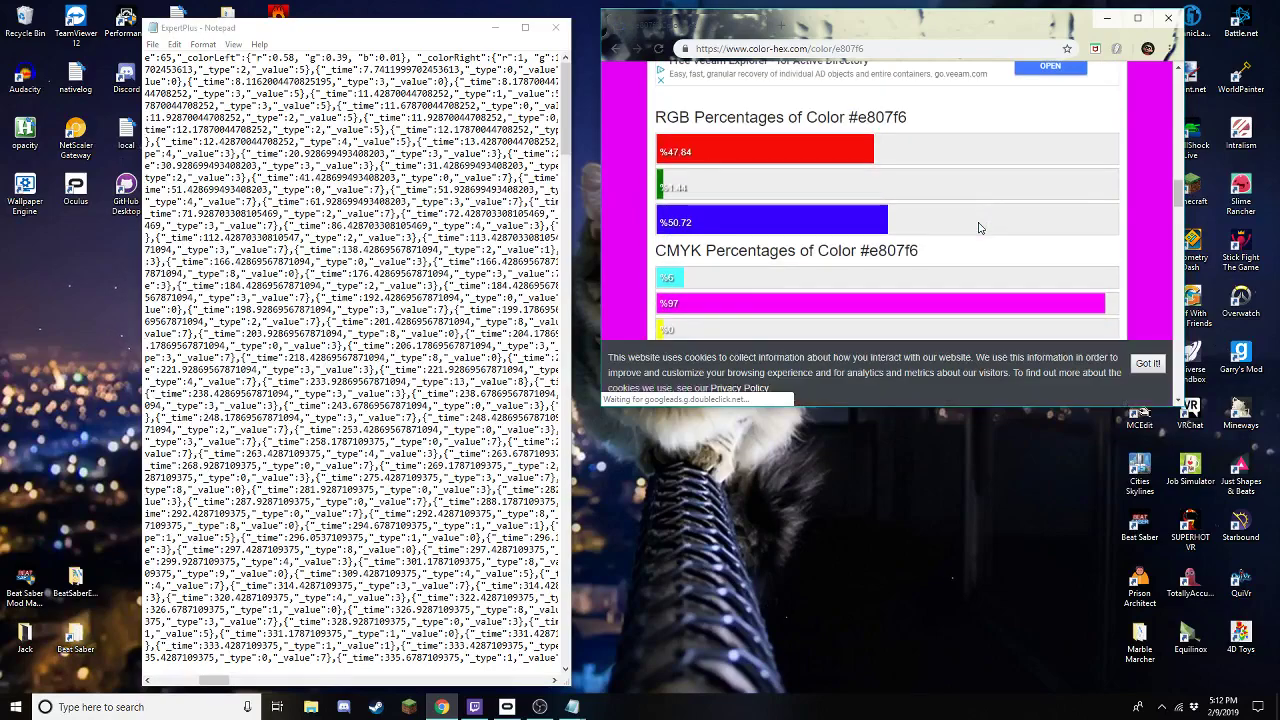
In the ExpertPlus file's _colorRight entry, set r to 0.47 and g to 0.01.
click(521, 57)
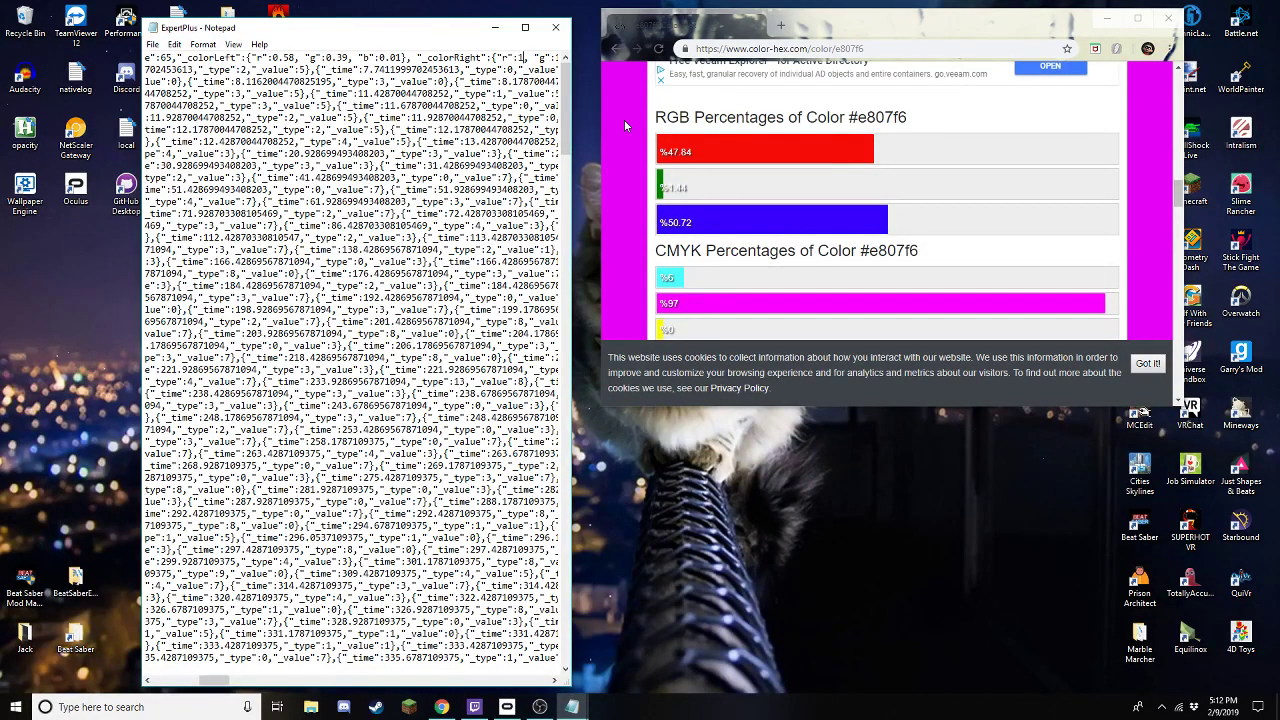
key(BackSpace)
text(0.47)
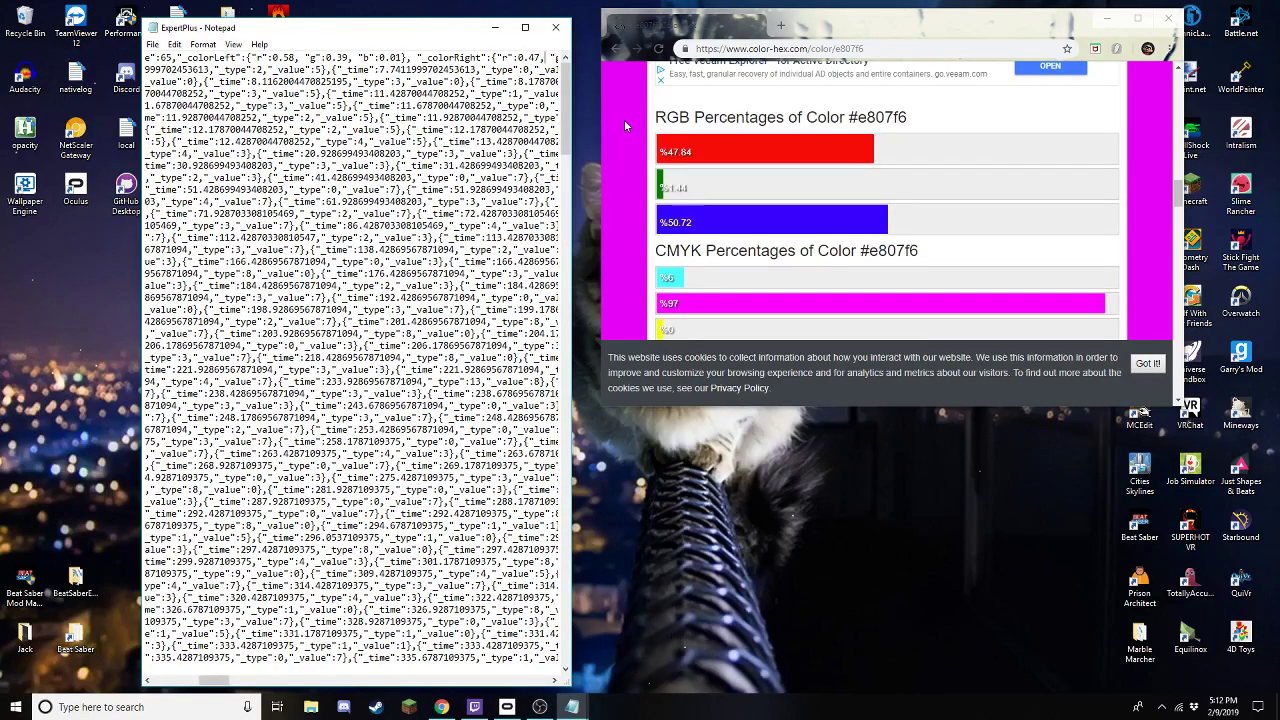
key(Right)
key(Right)
key(Right)
key(Right)
key(Right)
key(Right)
key(Right)
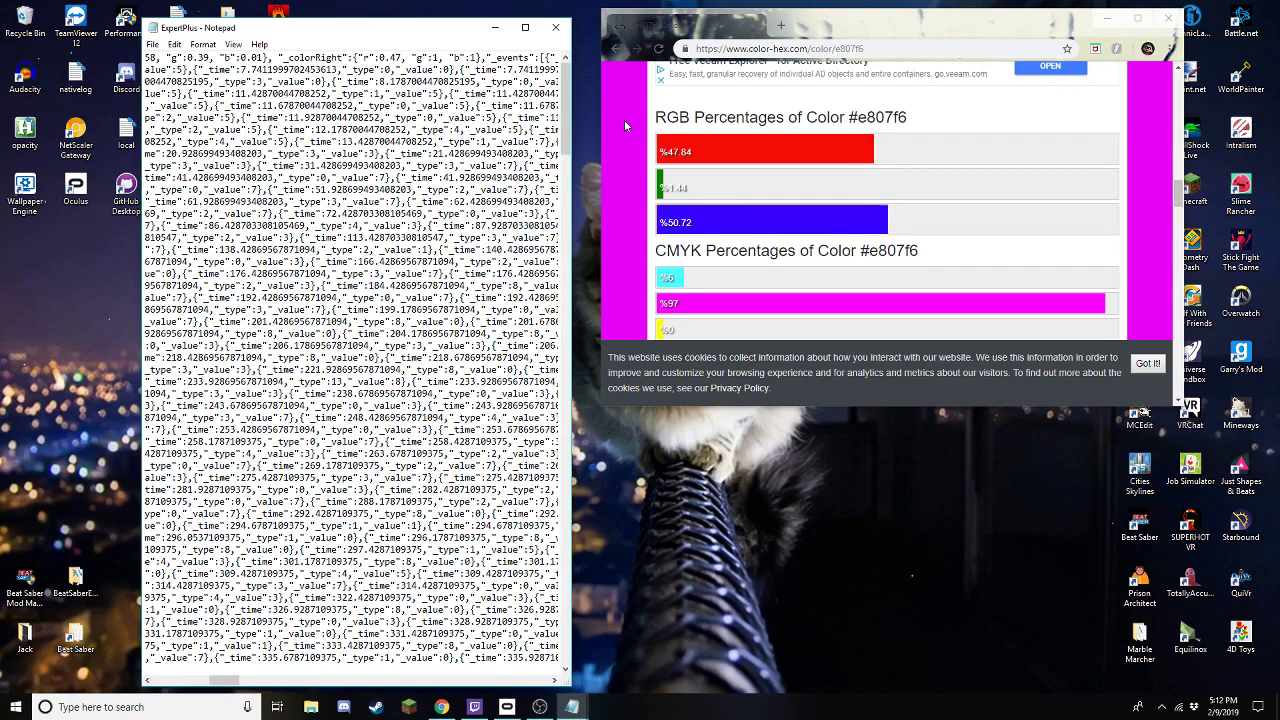
key(BackSpace)
text(0.01)
Set the b value of the _colorRight entry to 0.50.
key(Right)
key(Right)
key(Right)
key(Right)
key(Right)
key(Right)
key(Right)
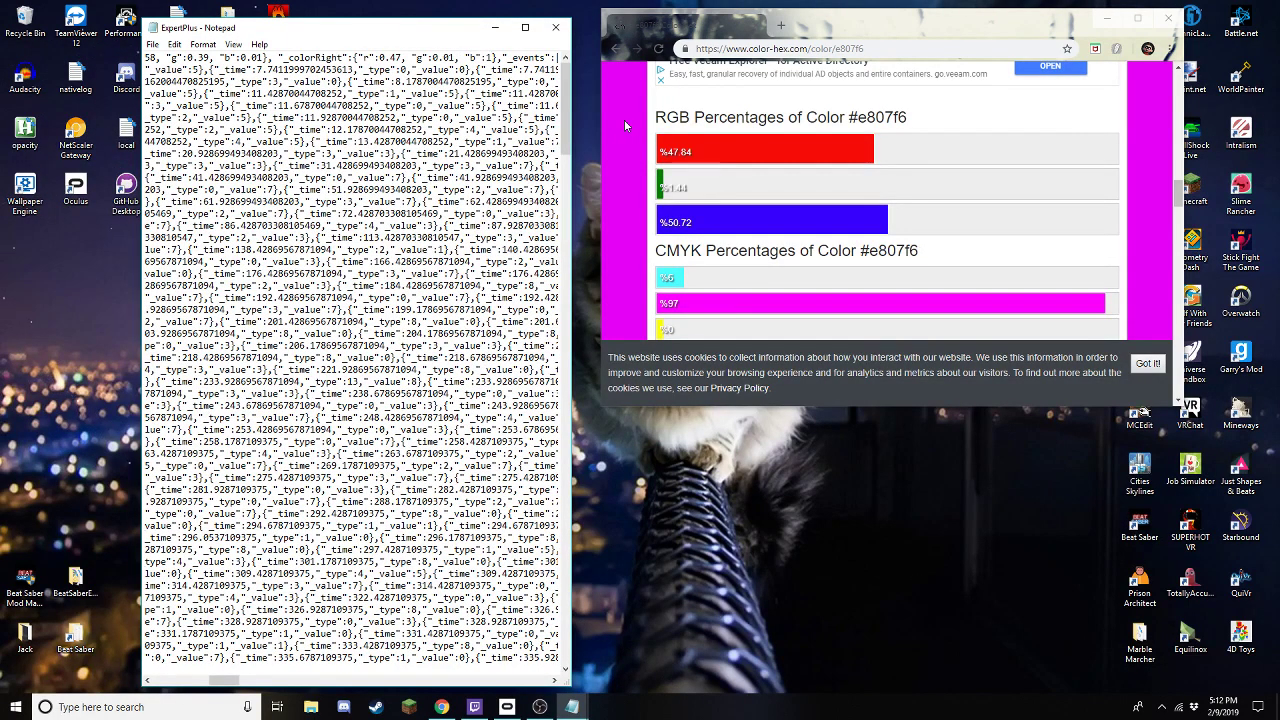
key(BackSpace)
text(0.50)
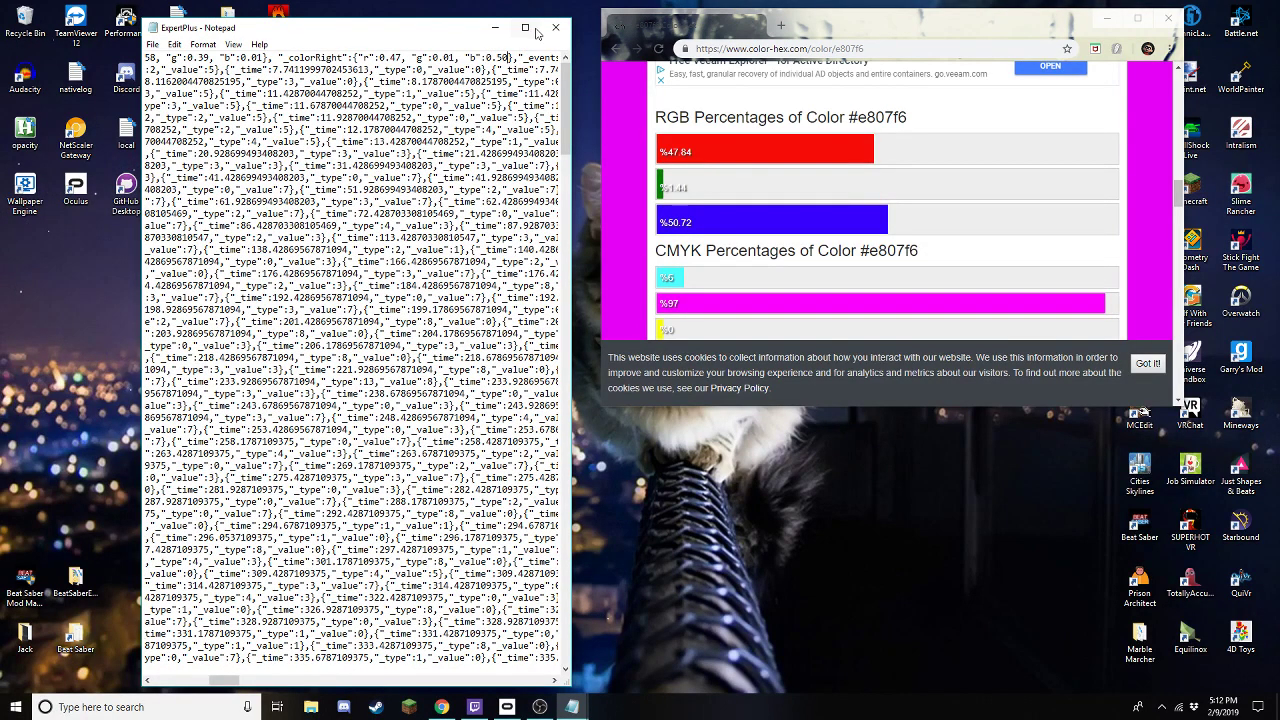
Save the ExpertPlus file, and close both its window and the browser.
click(153, 45)
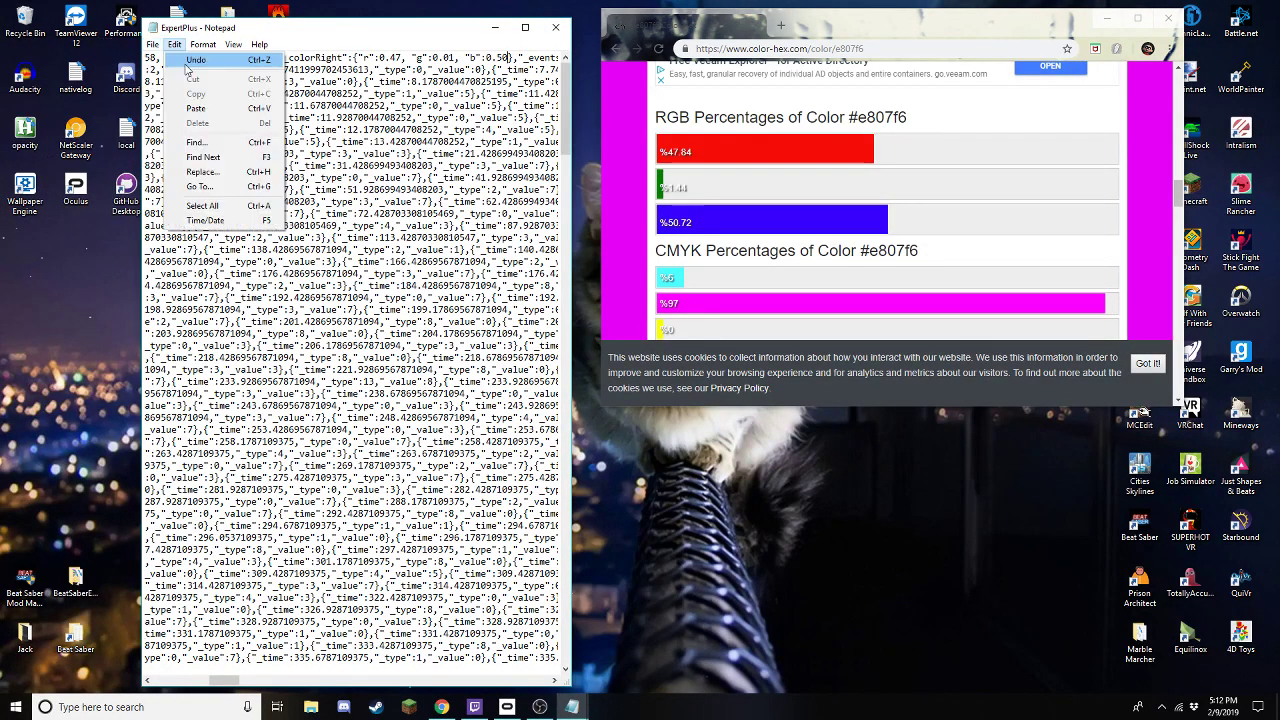
click(172, 88)
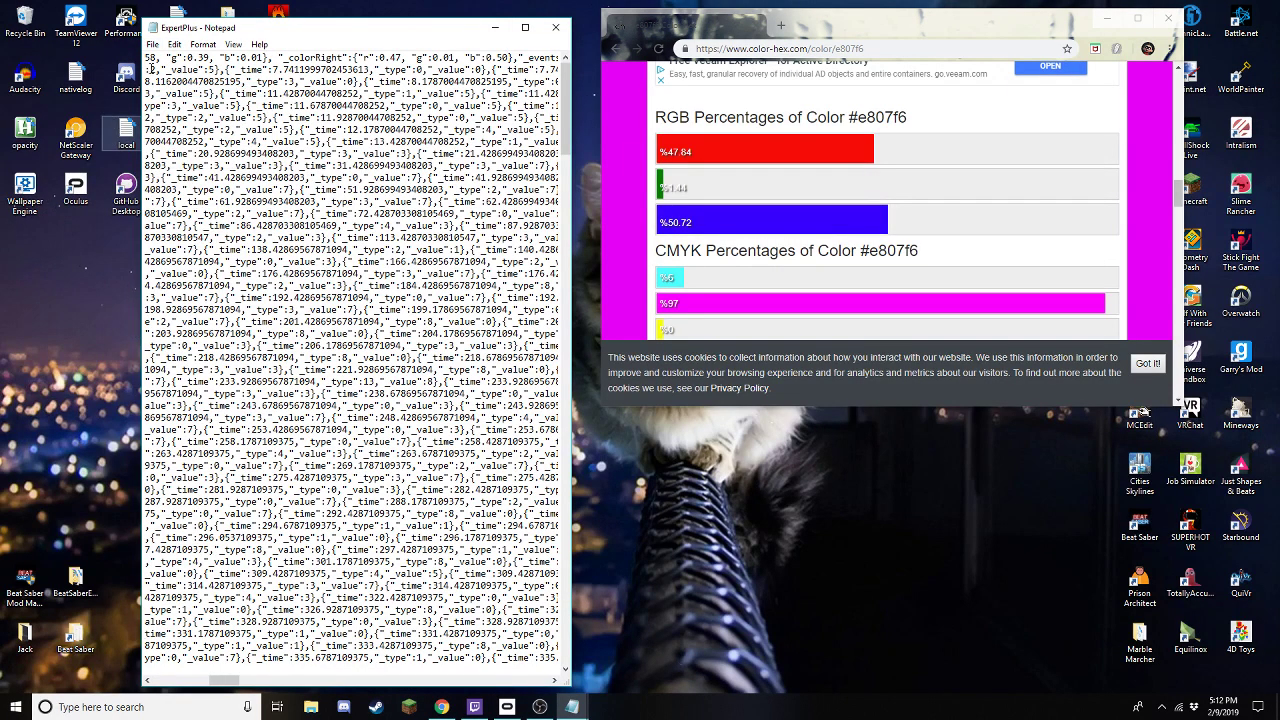
click(556, 27)
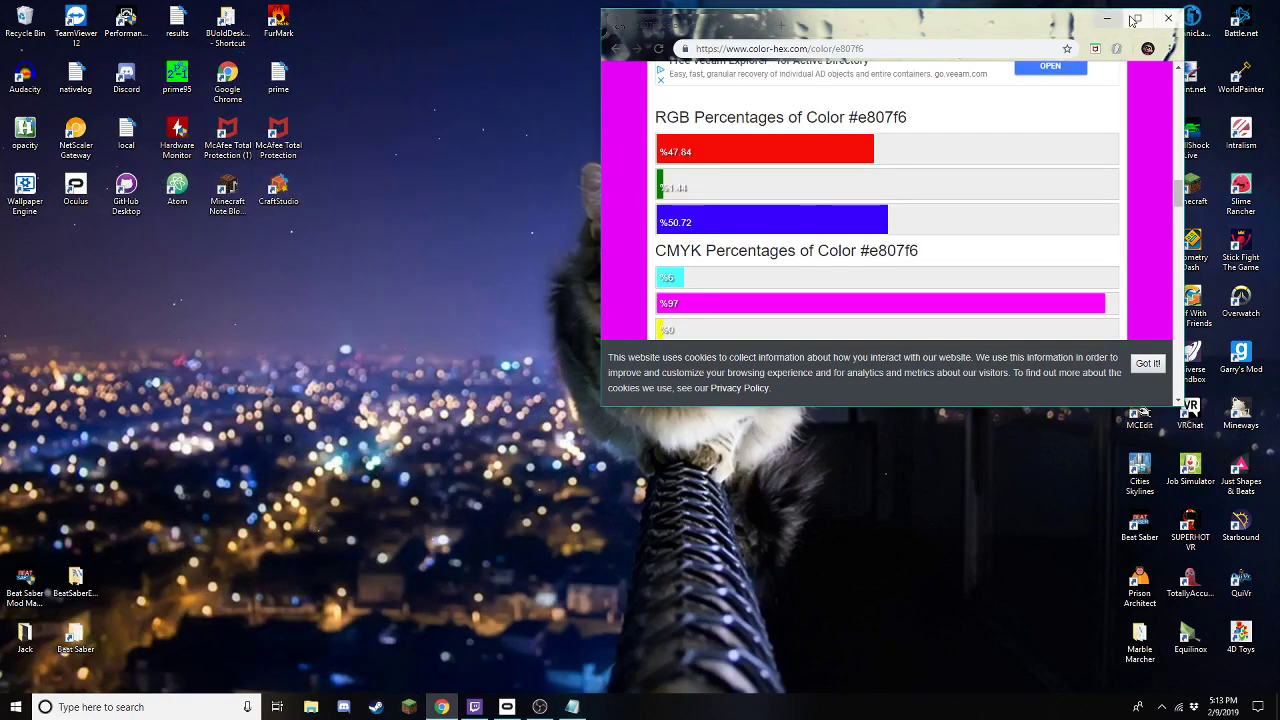
click(1165, 20)
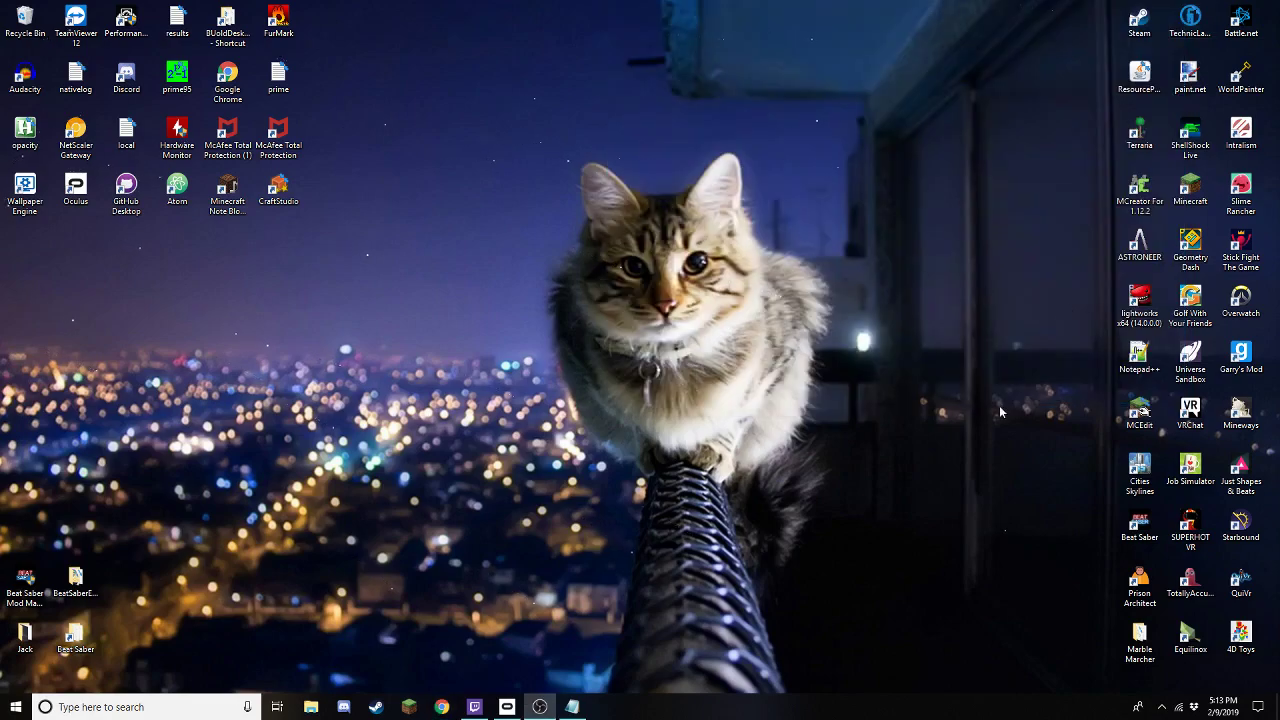
Launch Beat Saber from the desktop and switch the Windows audio output to Headphones (Rift Audio).
double_click(1138, 528)
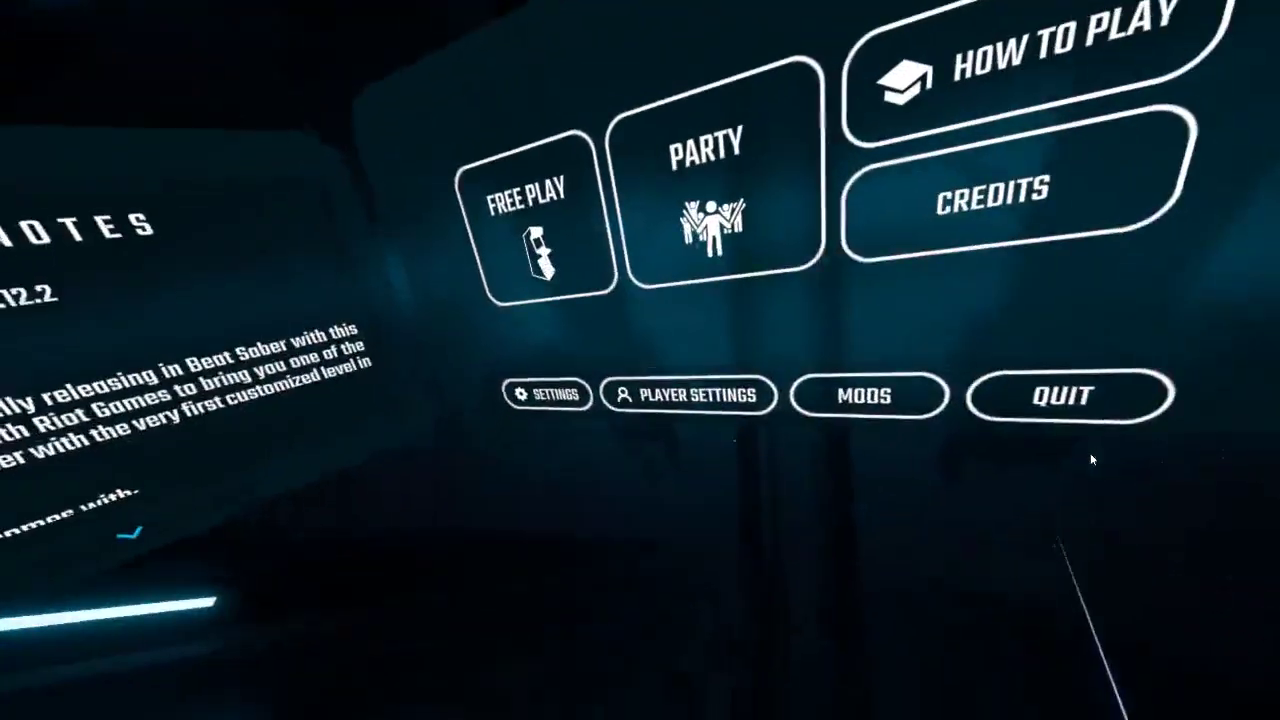
key(super)
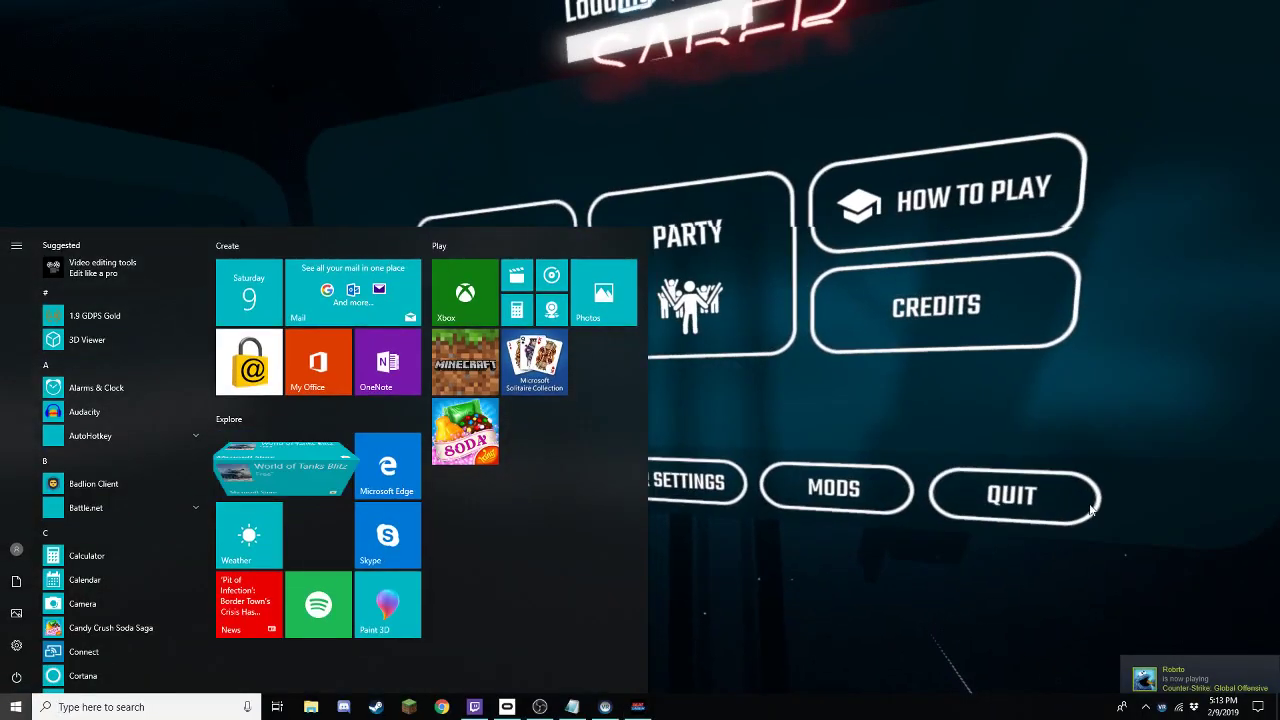
click(1145, 707)
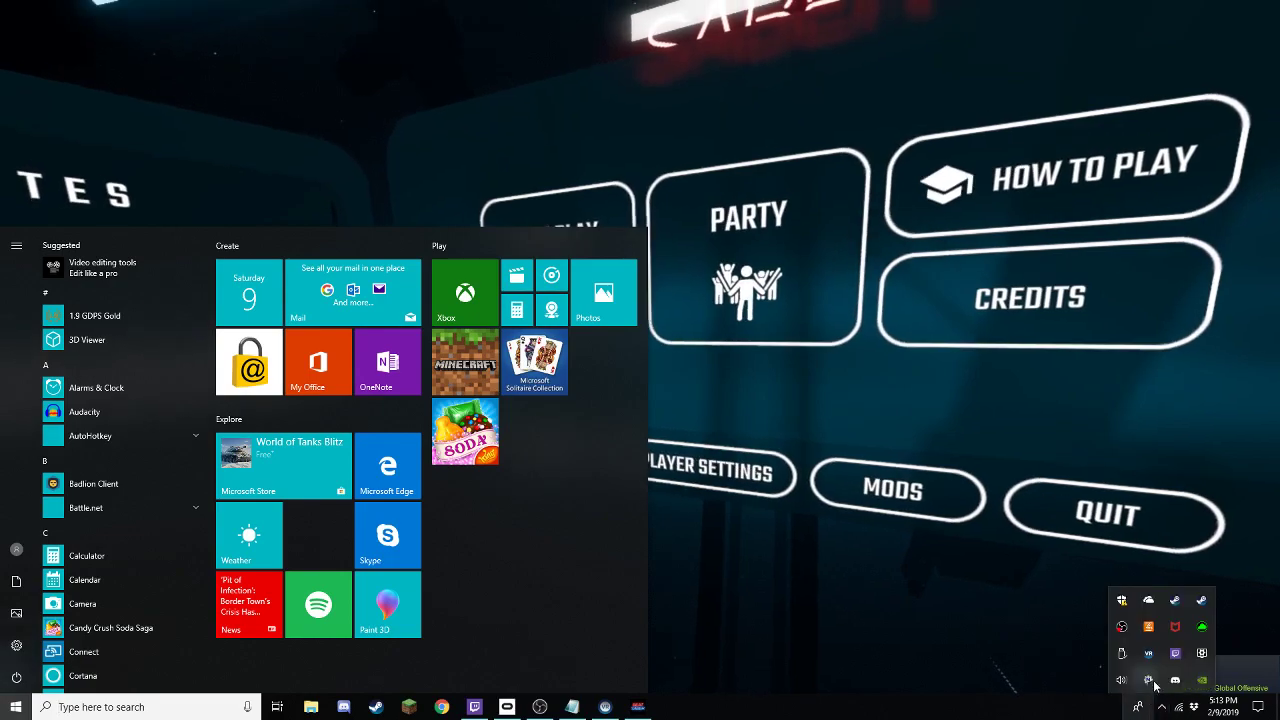
click(1121, 680)
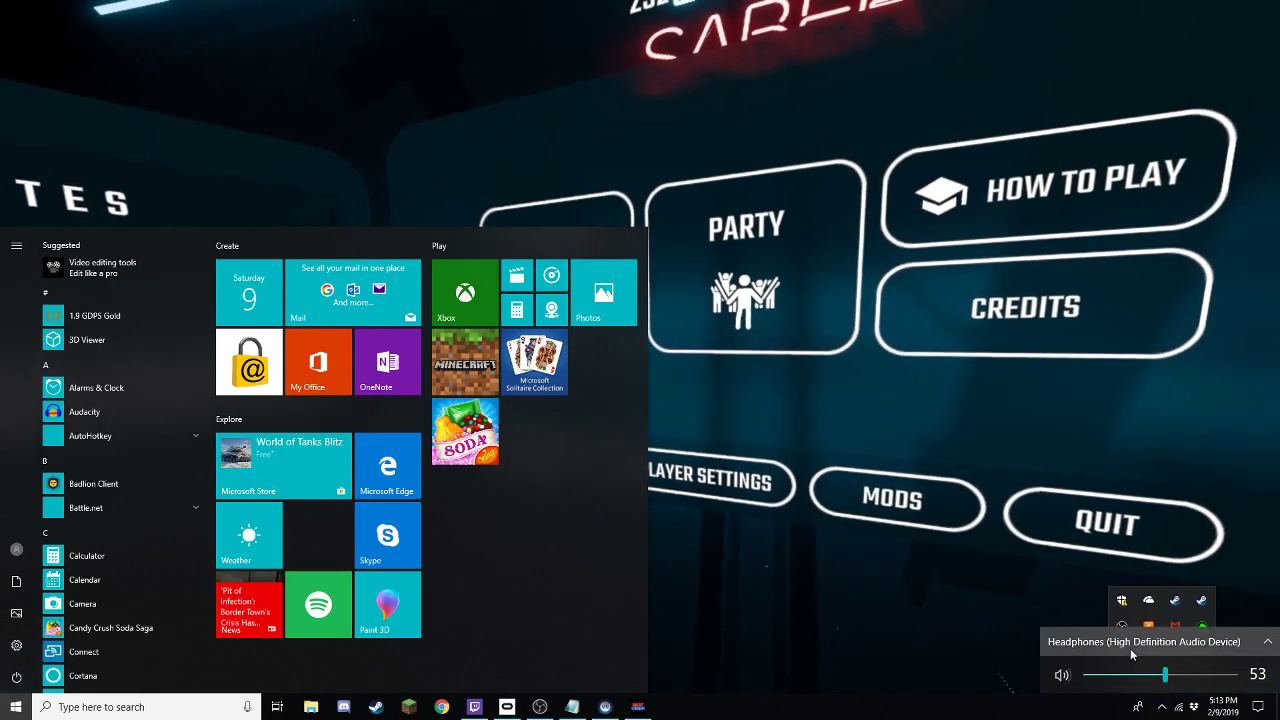
click(1130, 645)
click(1102, 595)
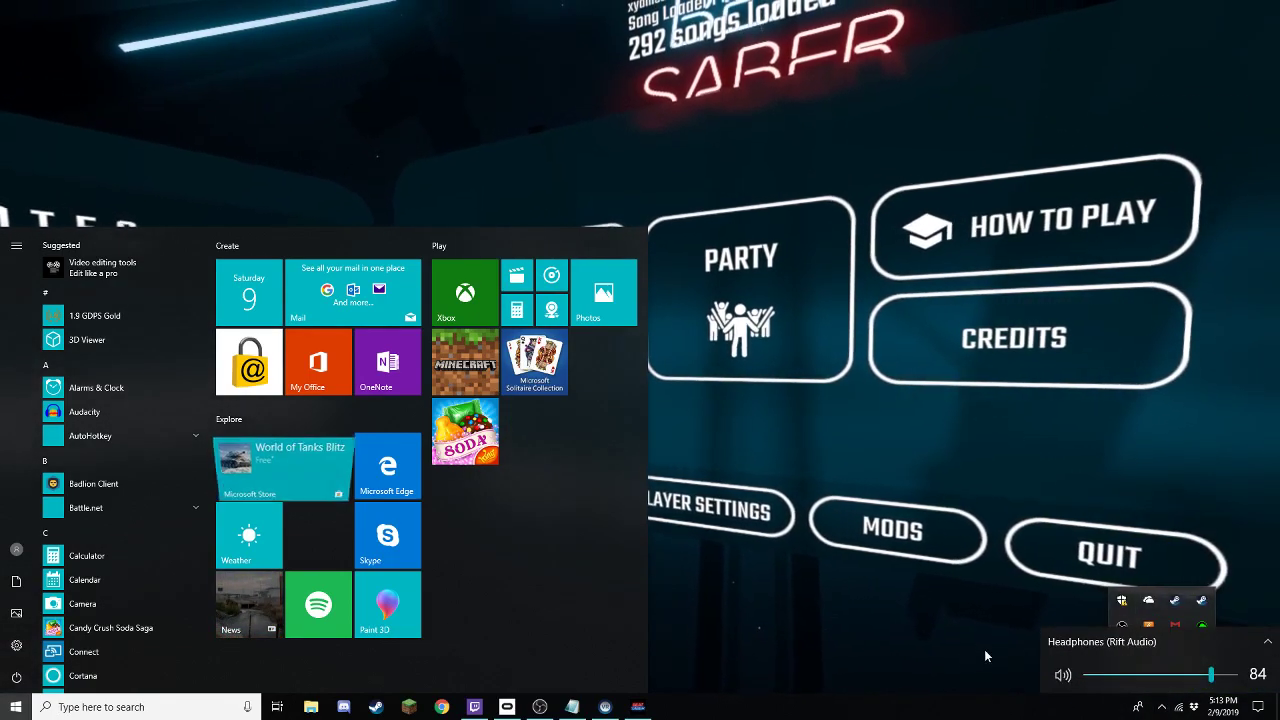
click(892, 673)
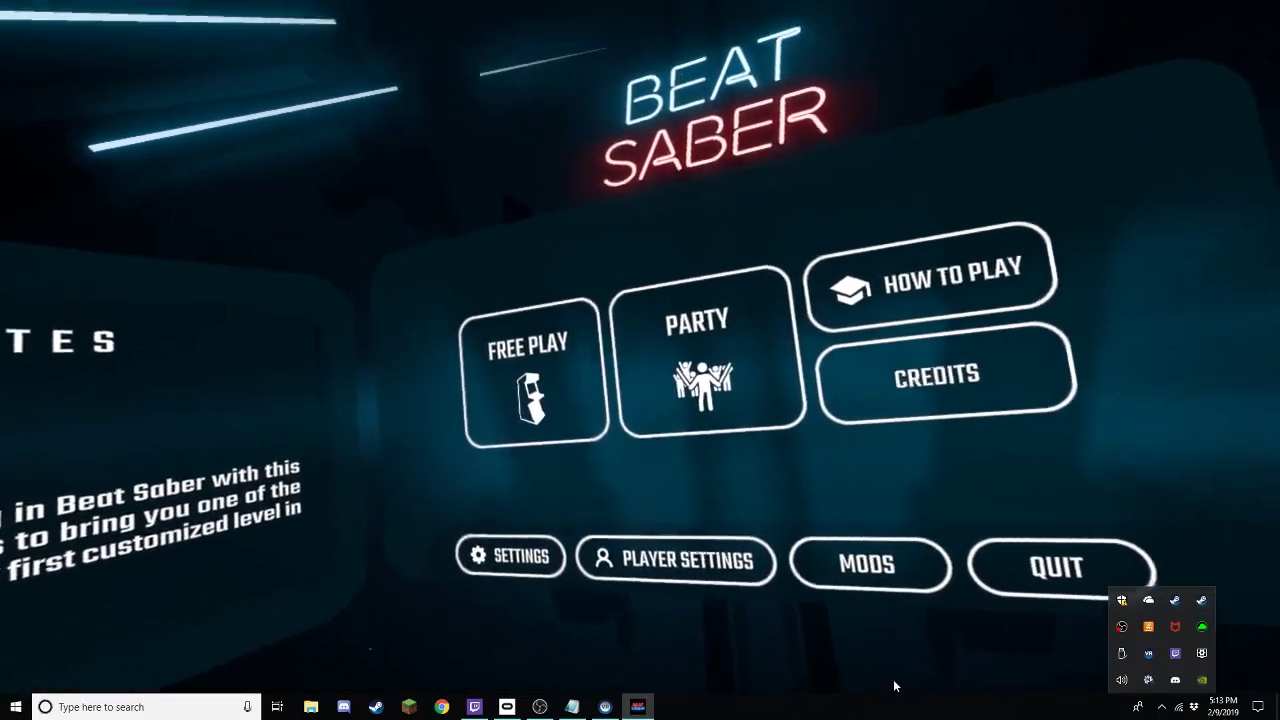
click(895, 686)
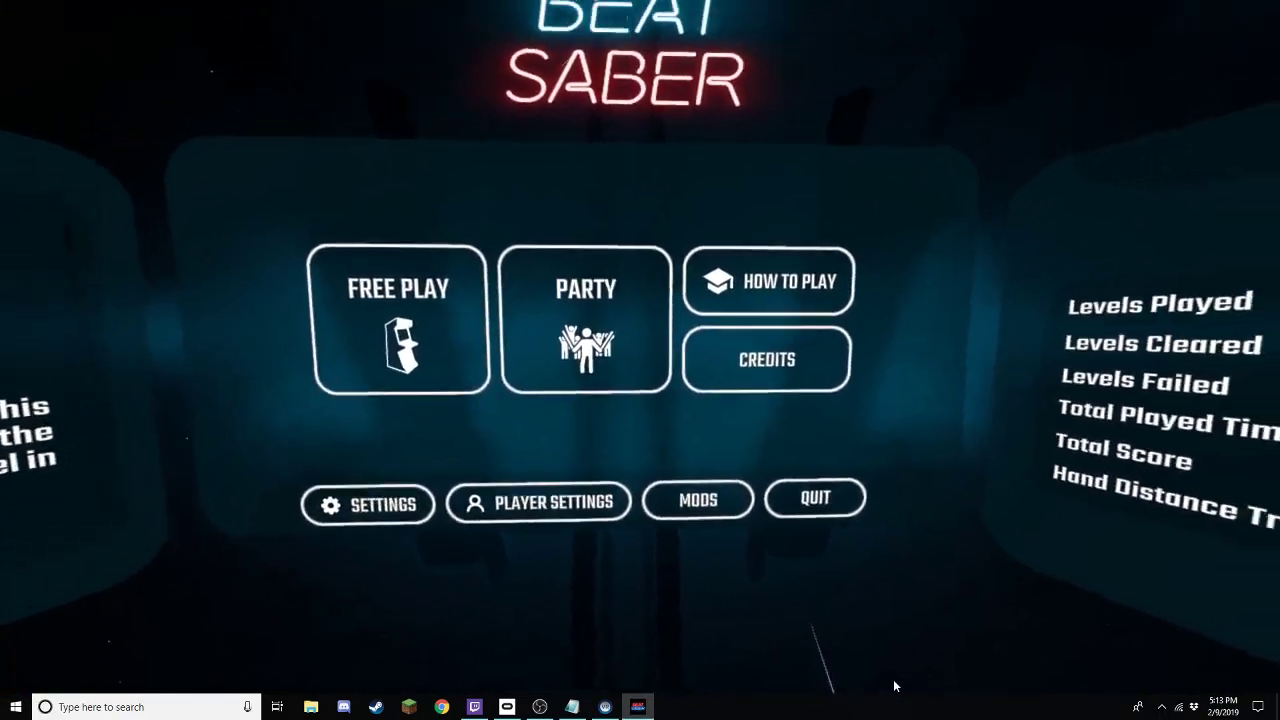